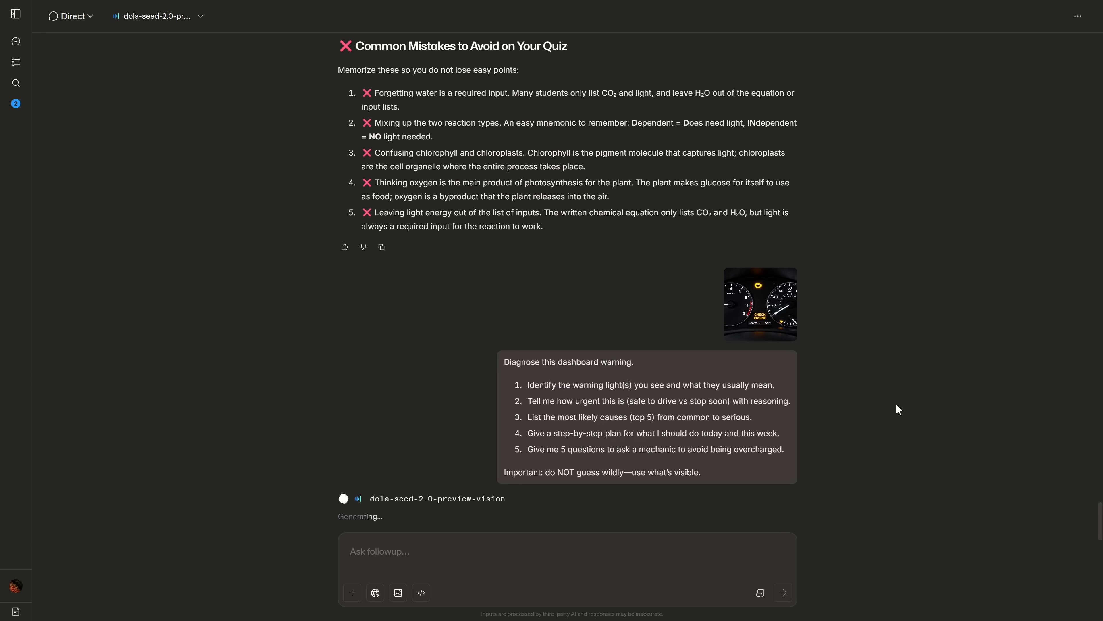
Review the dashboard-warning diagnosis, from the identified warning lights through the urgency rating and likely causes
drag(338, 123, 608, 123)
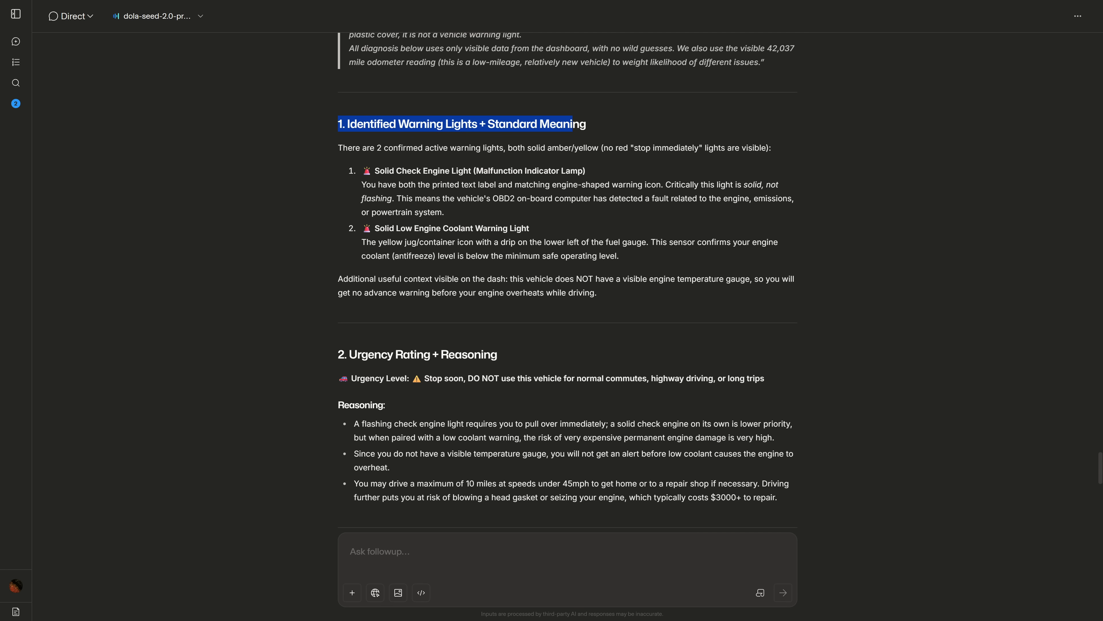
click(626, 123)
scroll(803, 135, down, 2)
scroll(825, 148, down, 10)
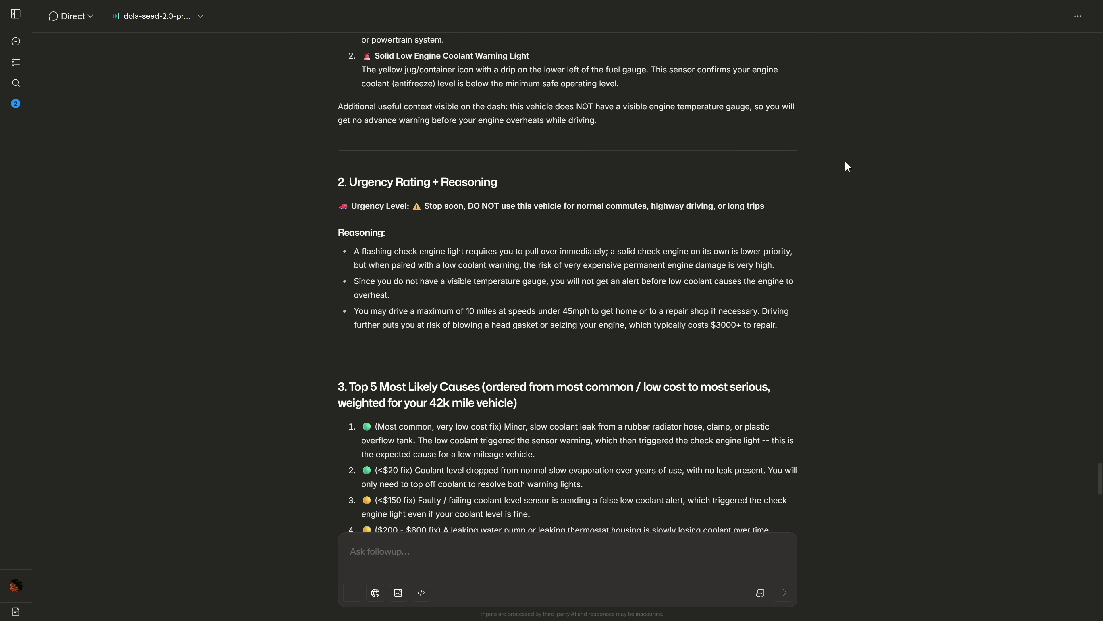
View the attached suspicious email screenshot at full size, close it, and examine the answer's scam score and visible red flags
click(767, 282)
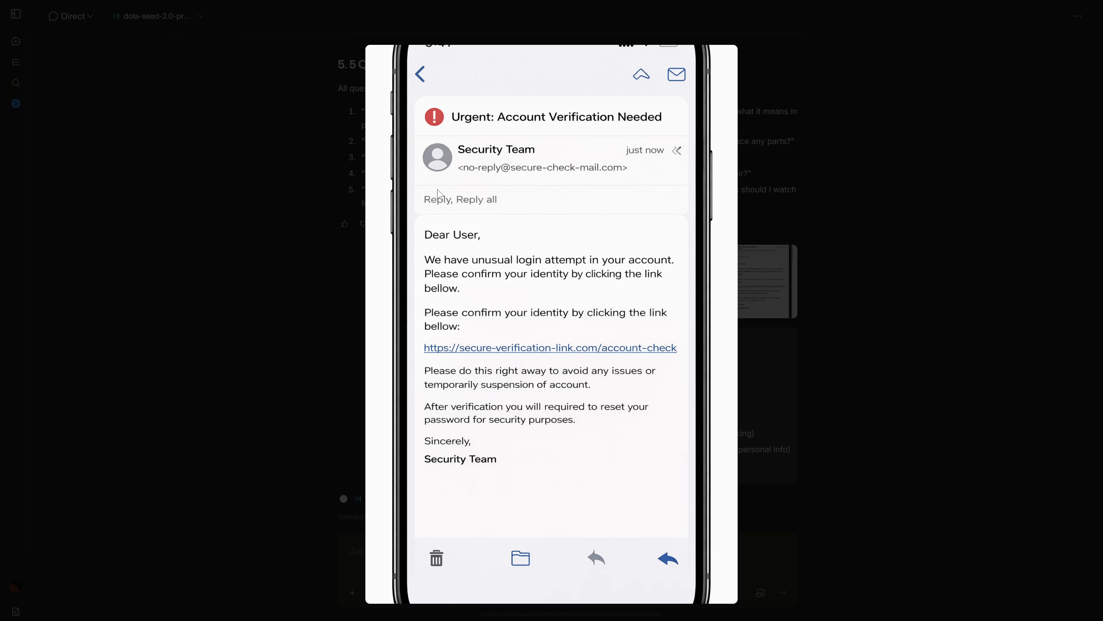
click(832, 410)
scroll(694, 402, down, 10)
drag(339, 226, 430, 241)
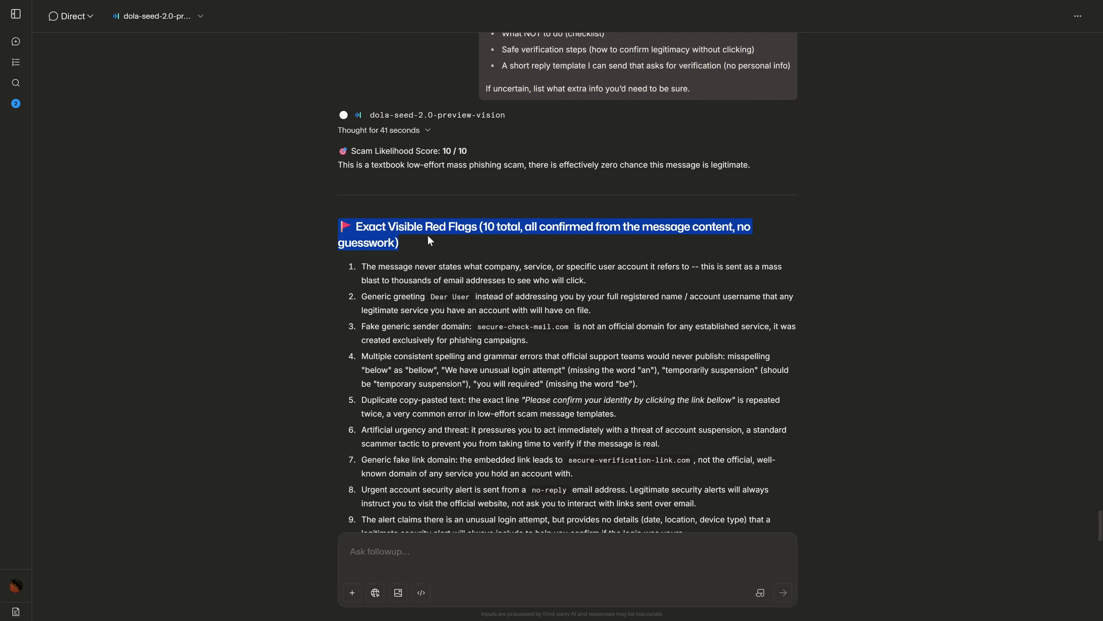
click(438, 244)
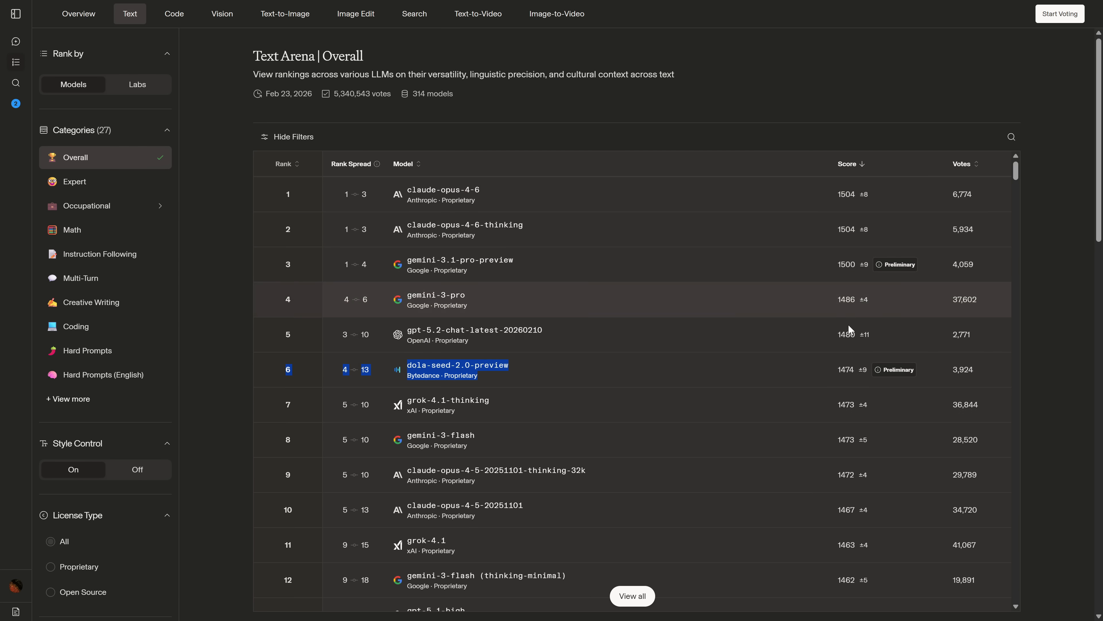
Look through the overall Text Arena leaderboard to compare the ranked models, and return to the head of the ranking
scroll(851, 328, down, 2)
scroll(530, 346, down, 7)
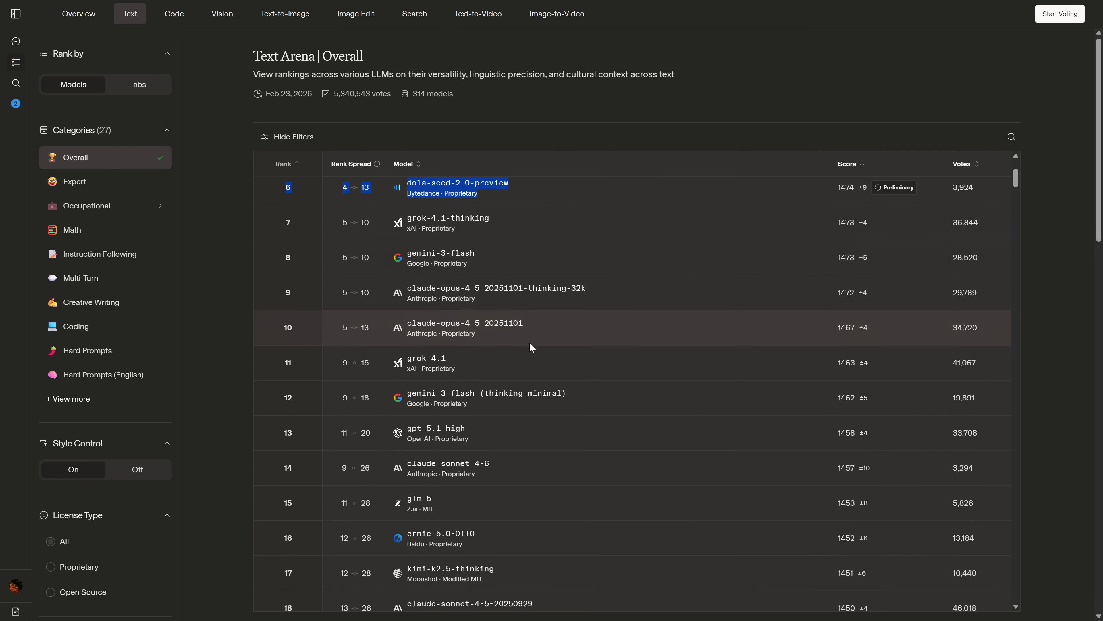
scroll(606, 385, down, 9)
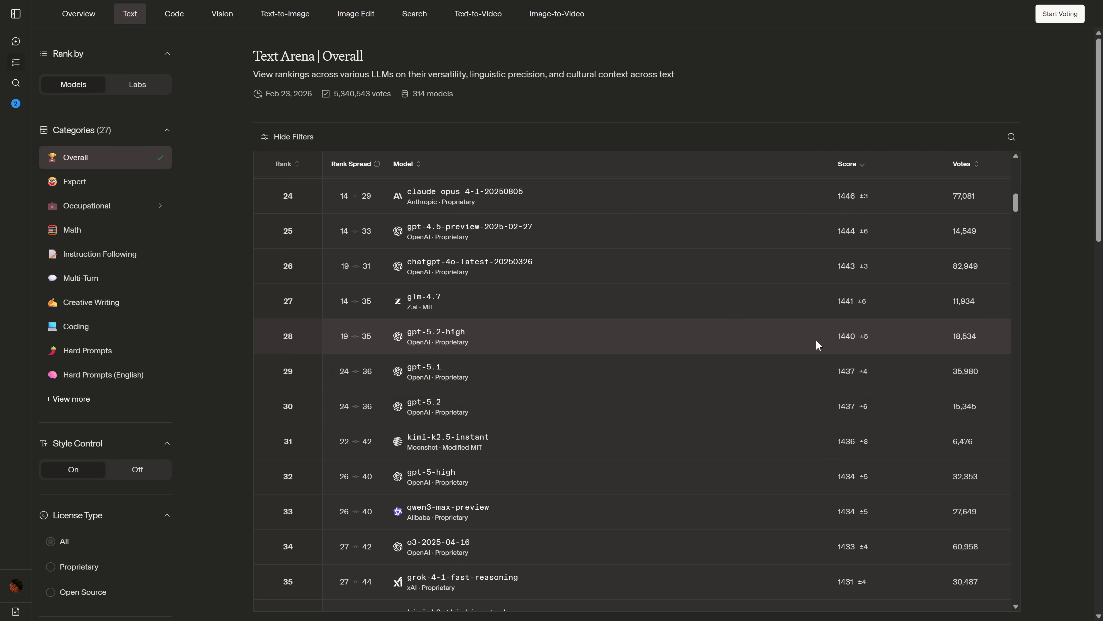
scroll(568, 377, up, 15)
scroll(396, 410, up, 7)
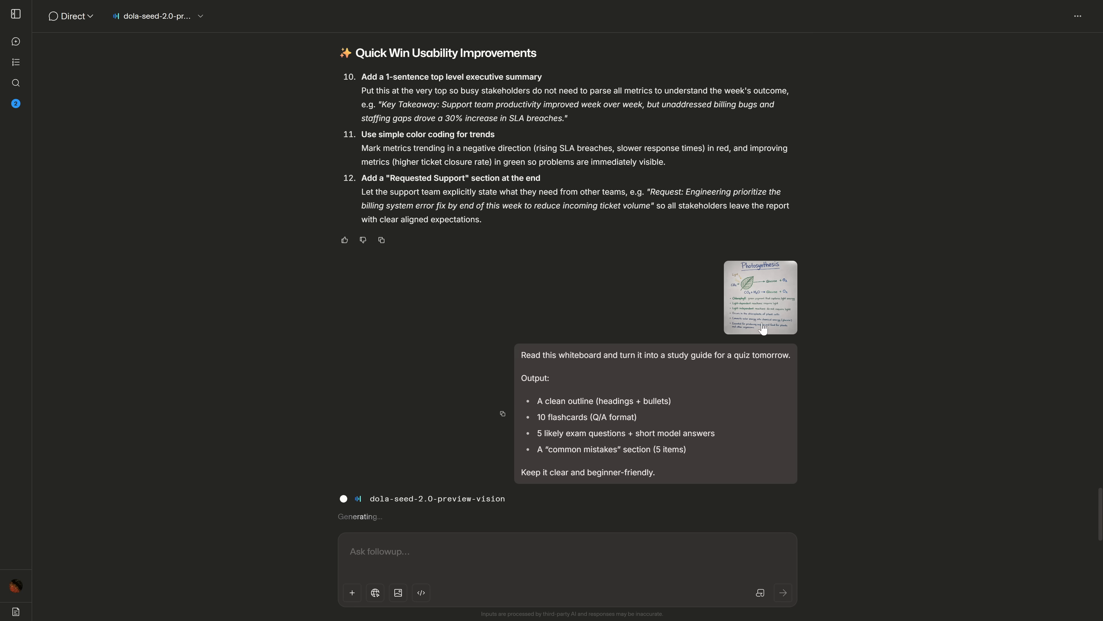
View the photosynthesis whiteboard photo at full size, close it, and look through the study guide generated from it
click(767, 325)
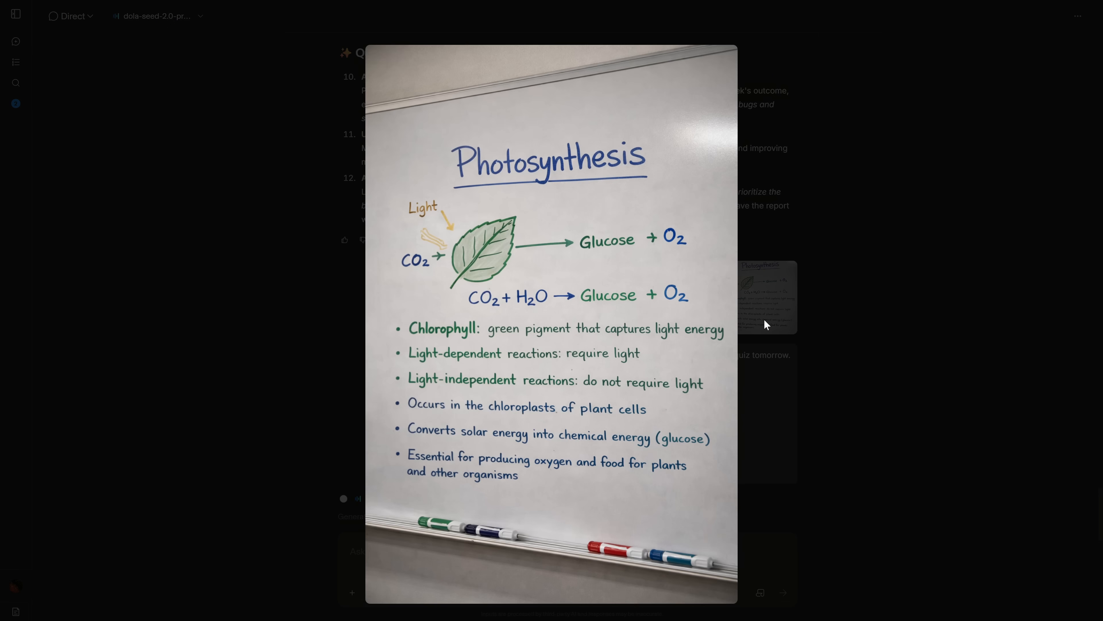
click(330, 233)
scroll(888, 382, down, 20)
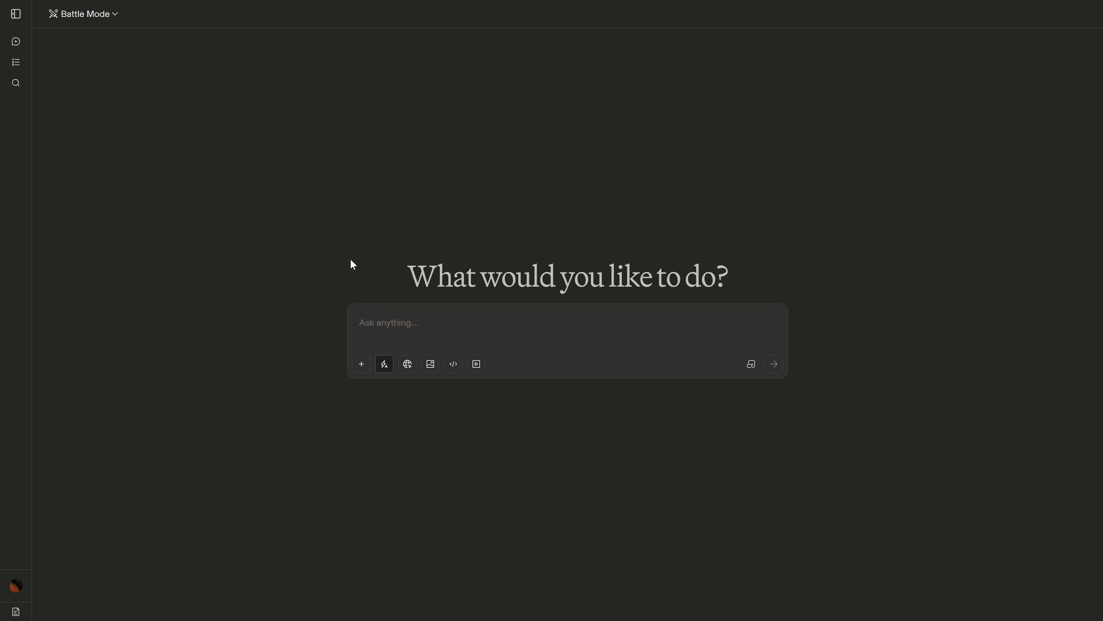
drag(351, 260, 793, 276)
click(796, 274)
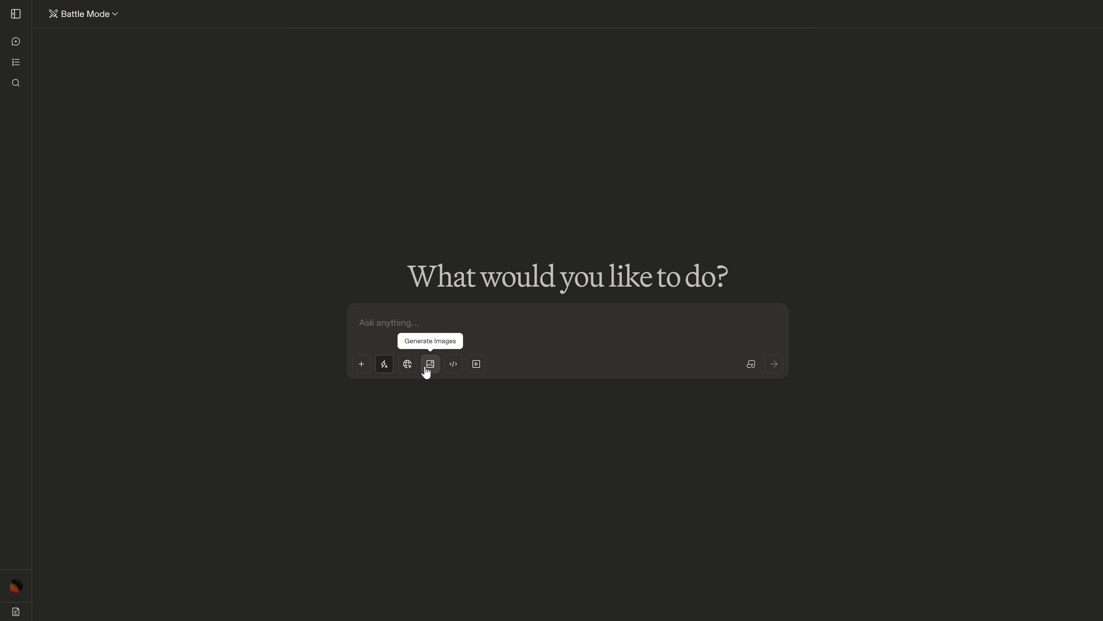
click(105, 14)
key(Escape)
Submit the prompt "Create an image of an owl surfing" in Battle Mode and vote that A is better
text(Create an image of an owl surfing)
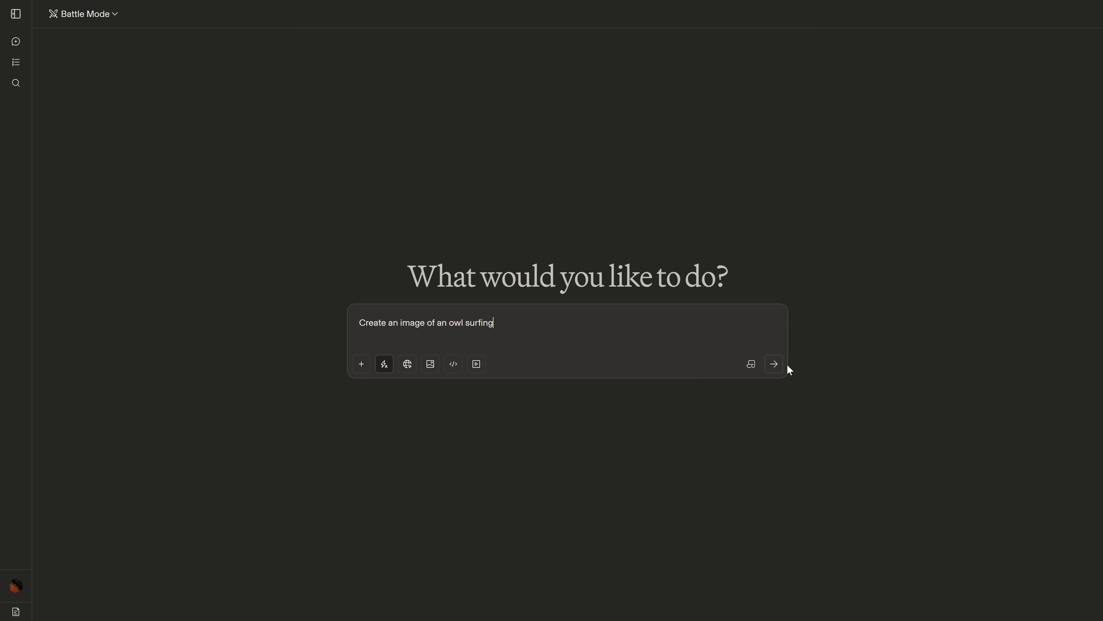
click(782, 364)
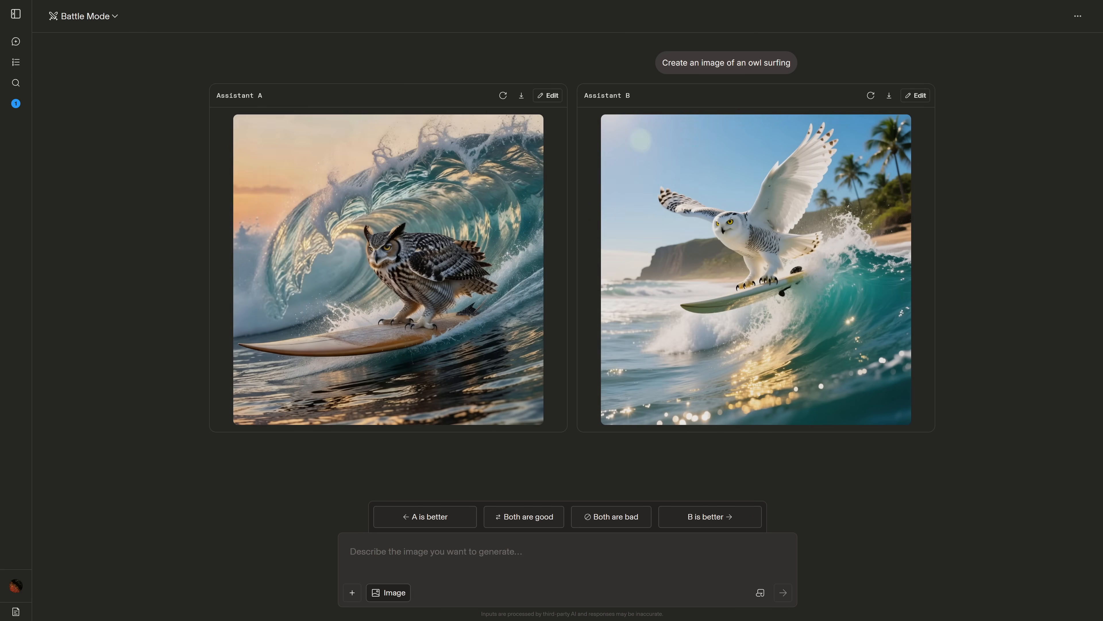
click(430, 519)
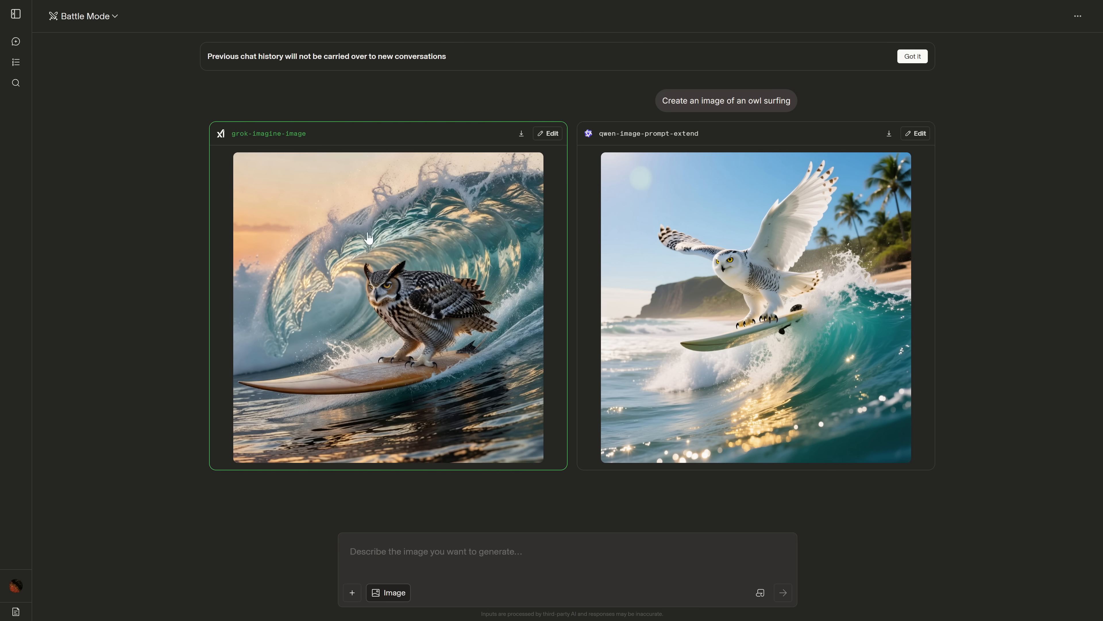
Switch from Battle Mode to Direct chat and select gpt-5.2-chat-latest as the model
click(81, 27)
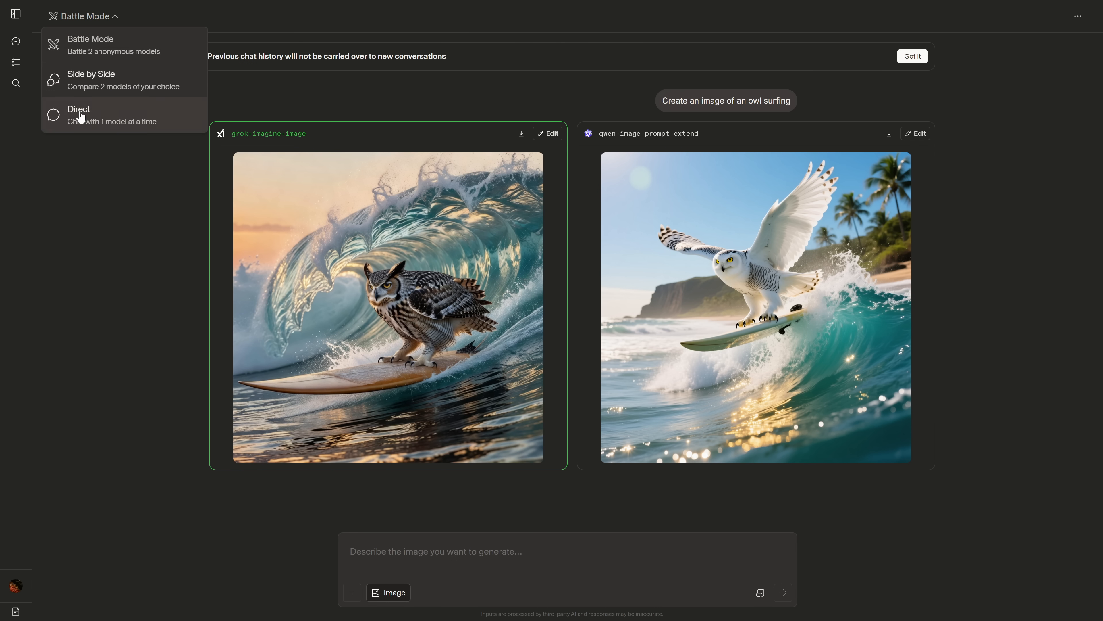
click(80, 111)
click(145, 13)
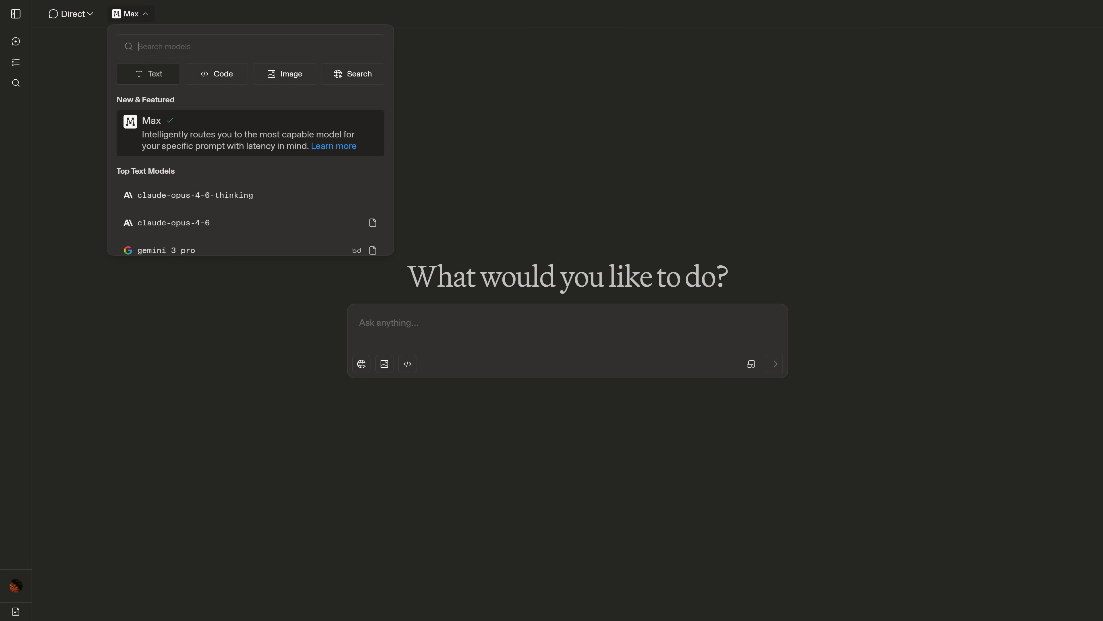
drag(391, 97, 278, 162)
scroll(204, 153, down, 1)
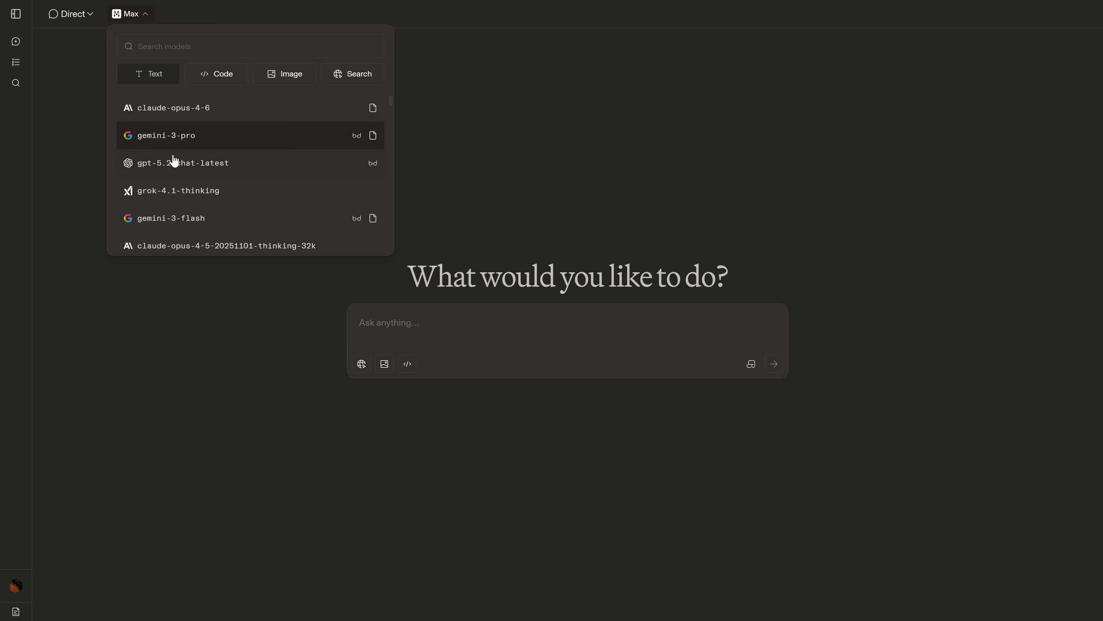
click(248, 173)
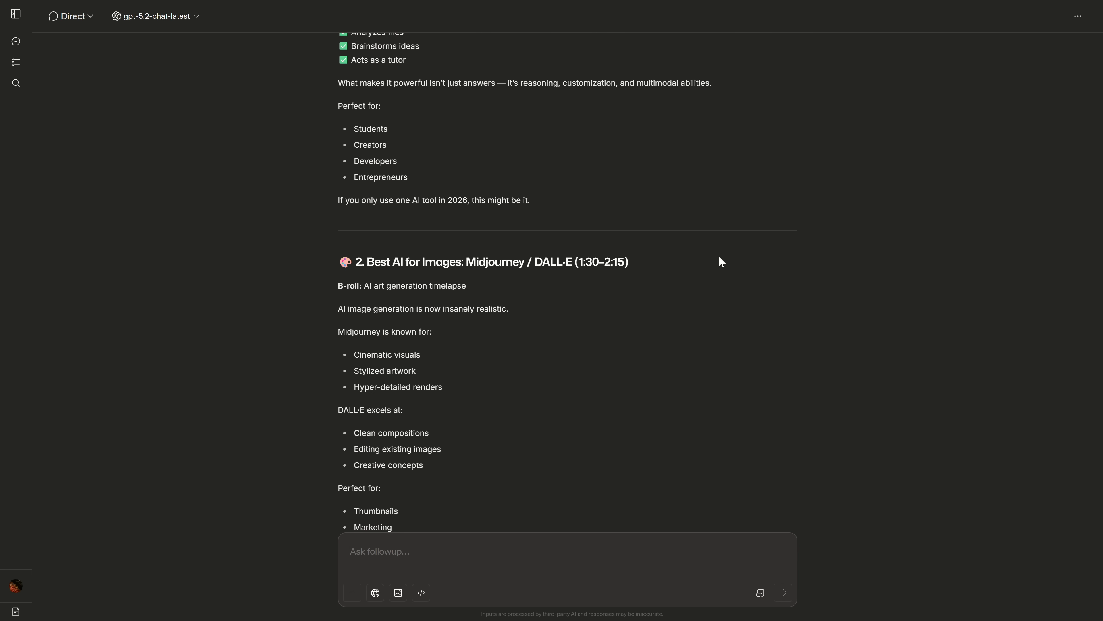
Open the Leaderboard Overview and look over the model rankings by category
click(16, 62)
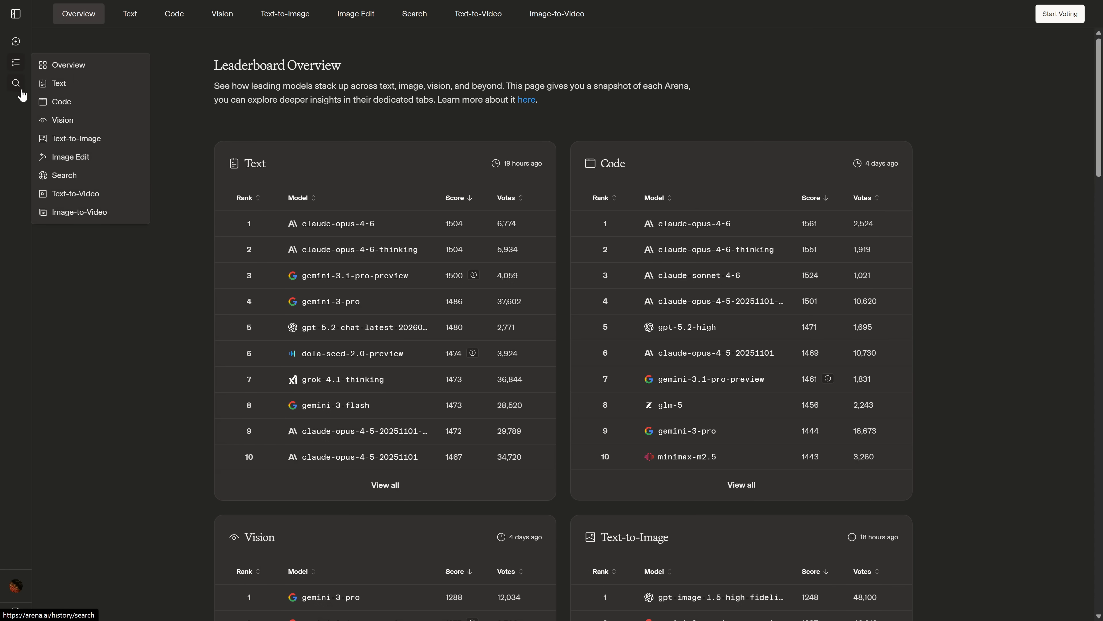
scroll(243, 139, down, 3)
click(417, 135)
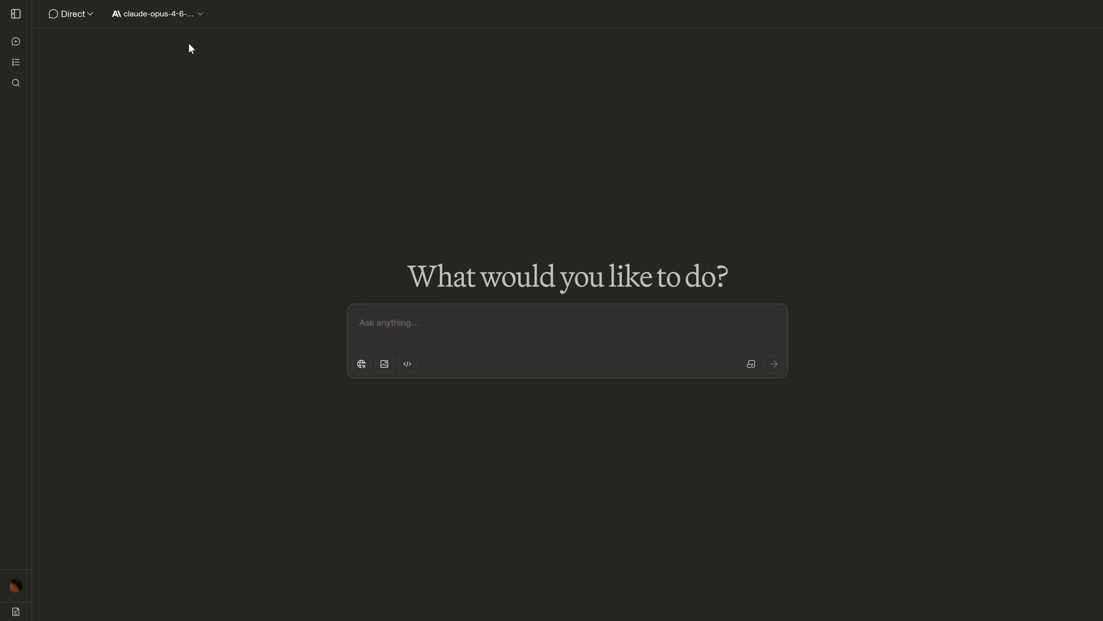
Change the Direct chat model to claude-opus-4-6
click(186, 16)
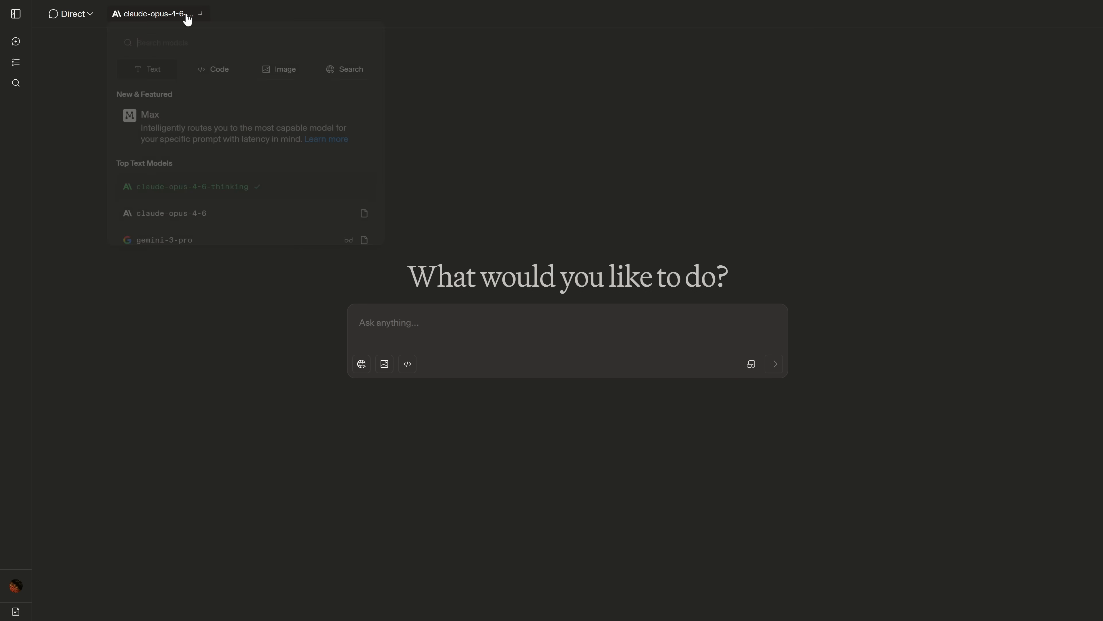
click(239, 218)
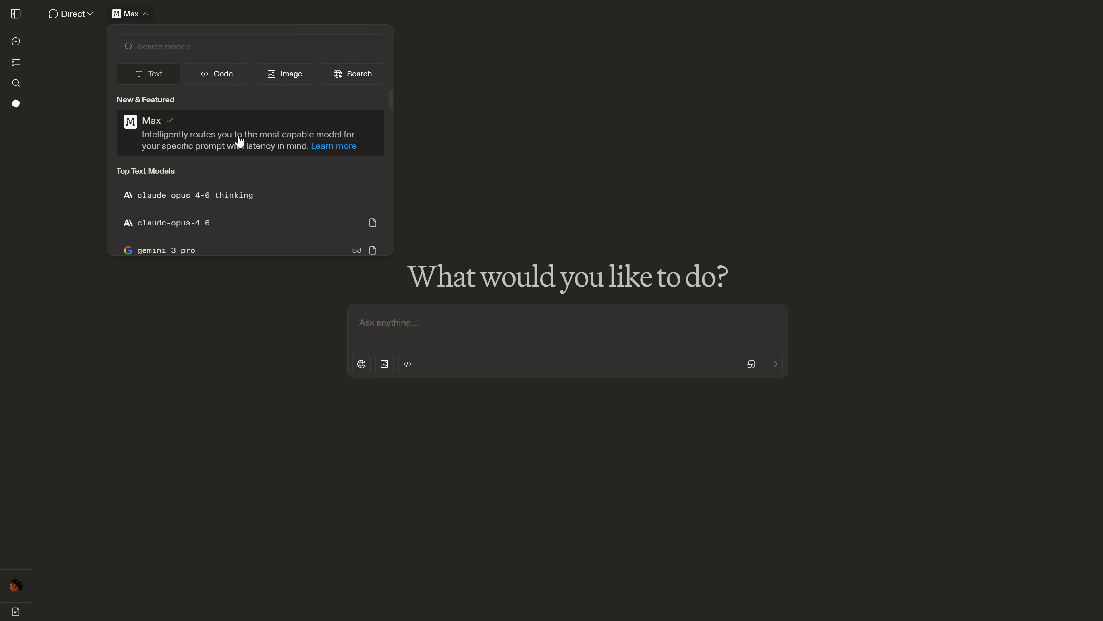
Search the available text models for "dola" and select dola-seed-2.0-preview-vision for the Direct chat
click(261, 140)
key(Down)
key(Down)
scroll(378, 174, down, 5)
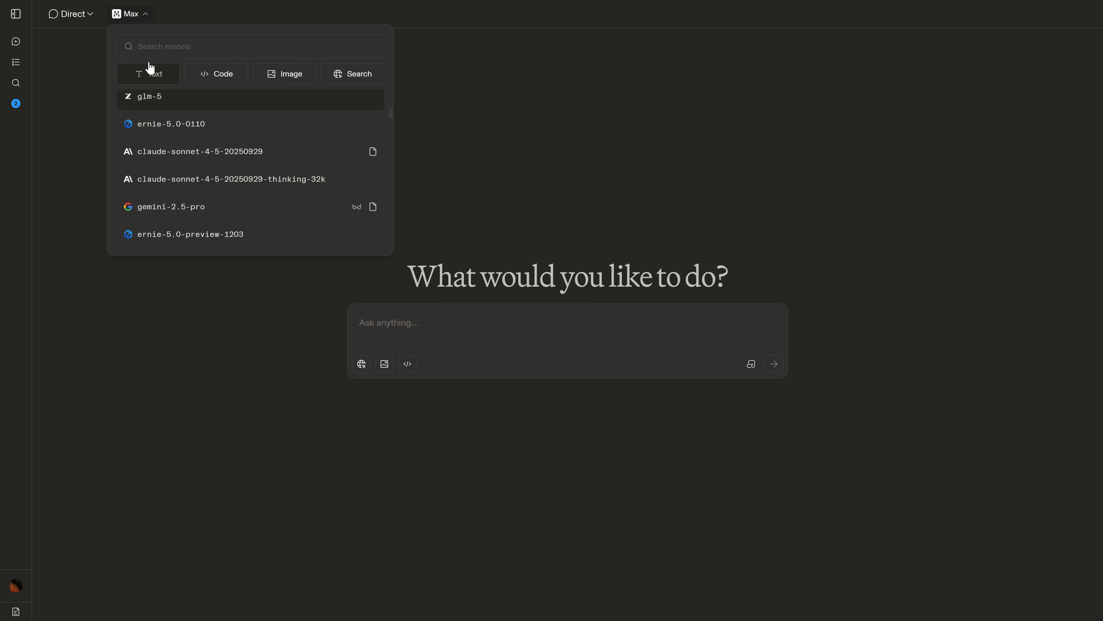
text(dola)
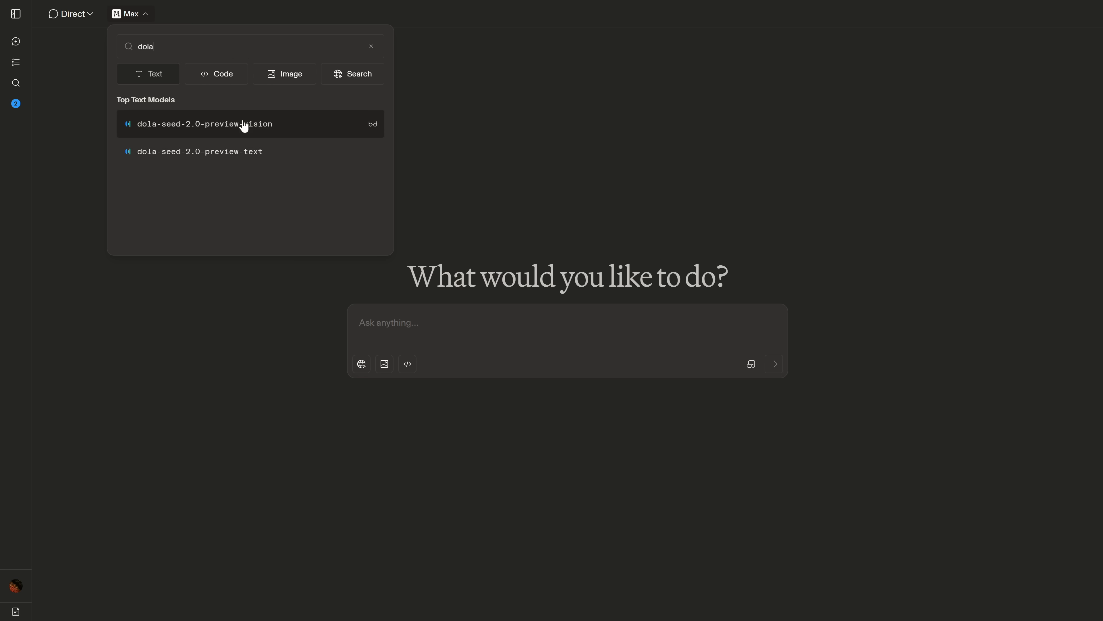
click(313, 130)
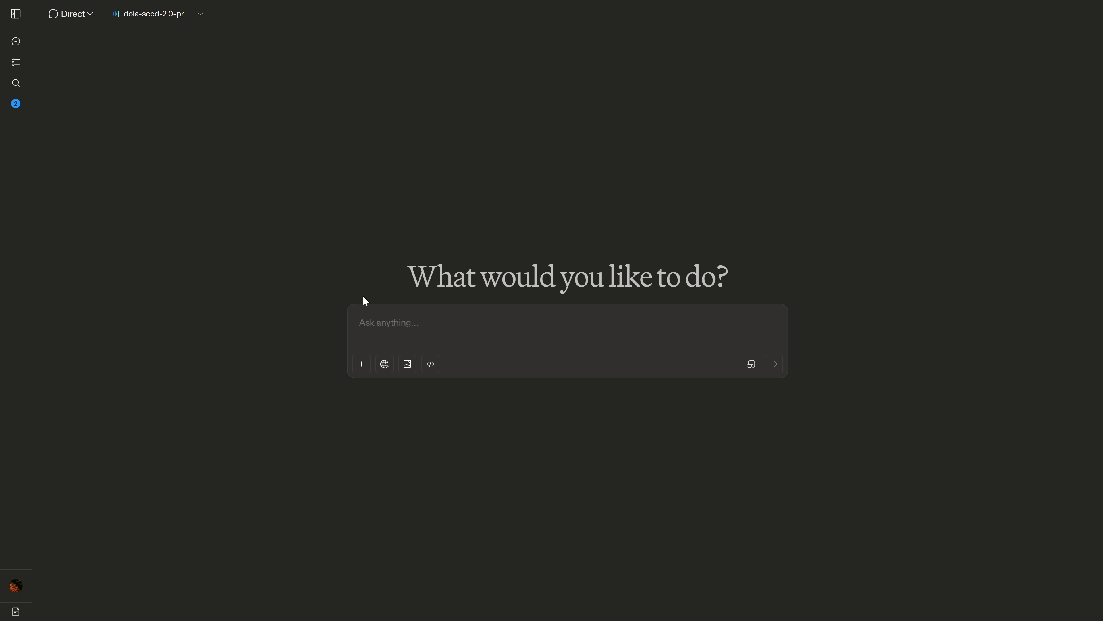
drag(405, 278, 581, 303)
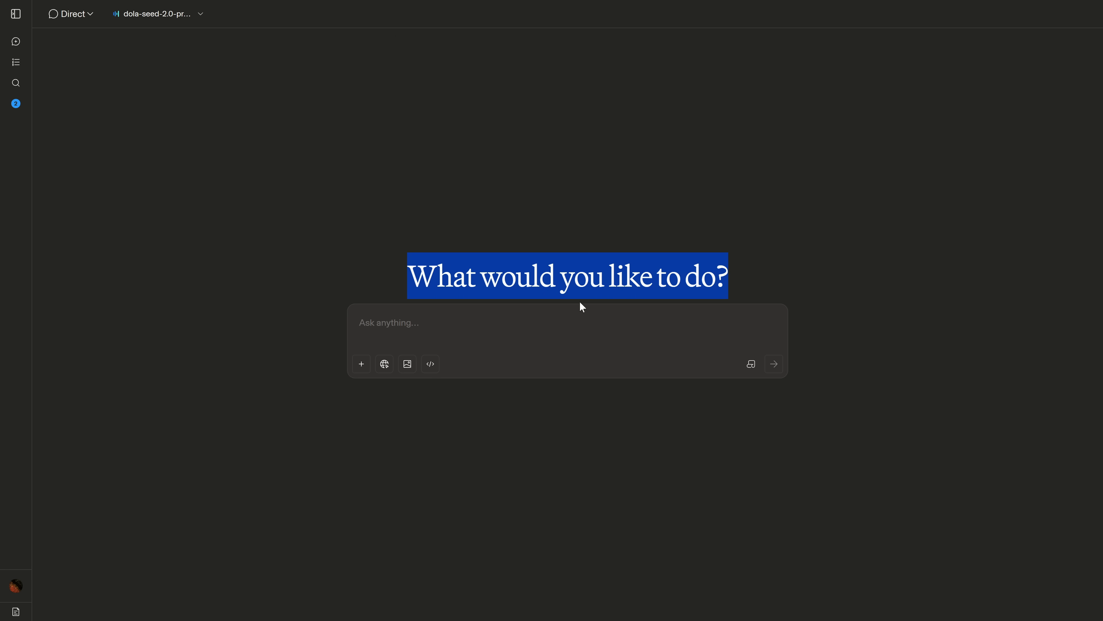
click(582, 303)
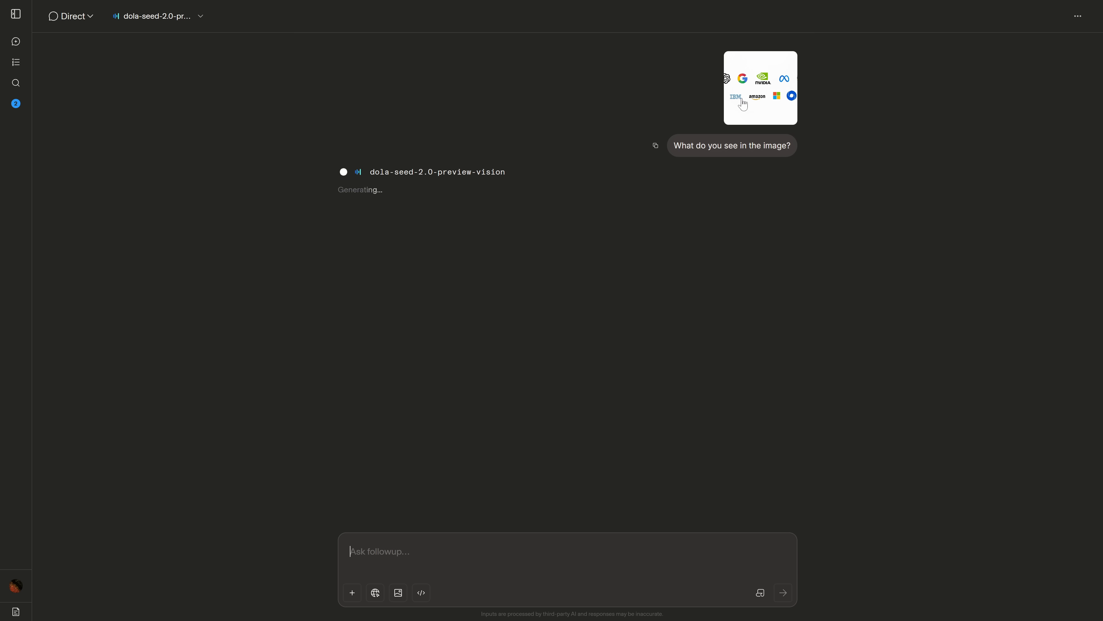
View the company-logos image attached to the "What do you see in the image?" prompt at full size and close it
click(744, 107)
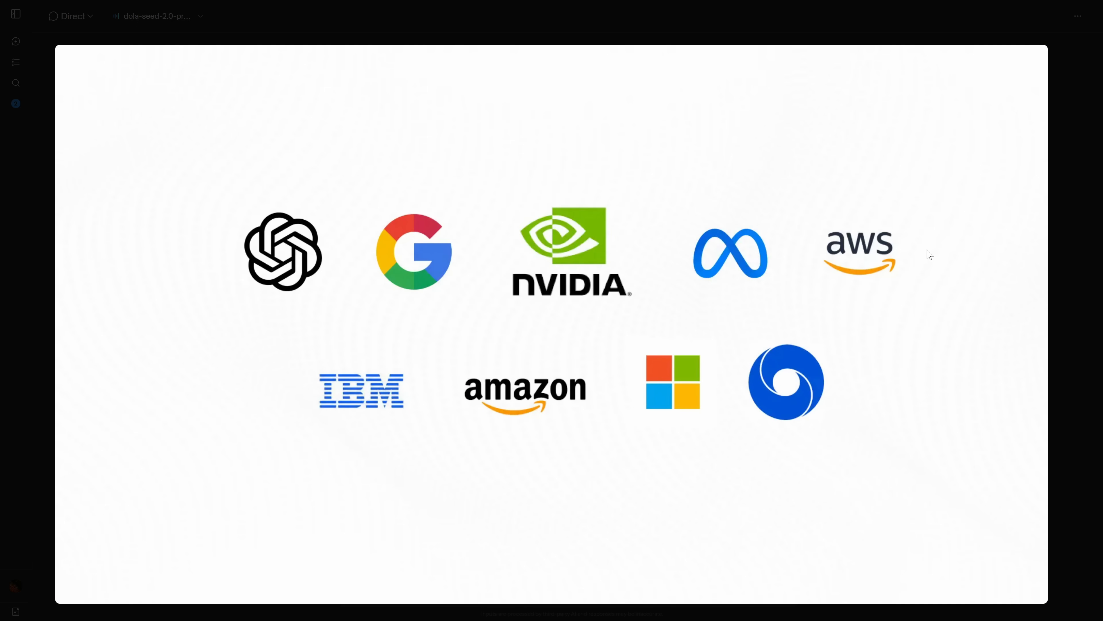
click(1082, 331)
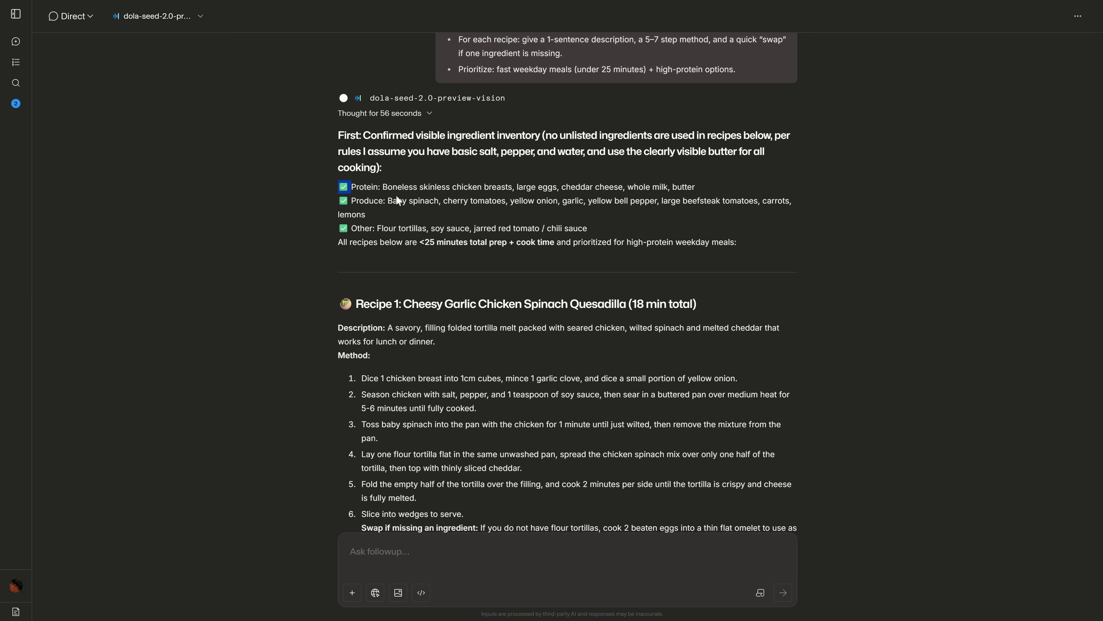
Examine the confirmed ingredient inventory and the recipes in the answer, highlighting the ingredient list and the Recipe 1 section
drag(339, 186, 782, 254)
scroll(591, 265, down, 3)
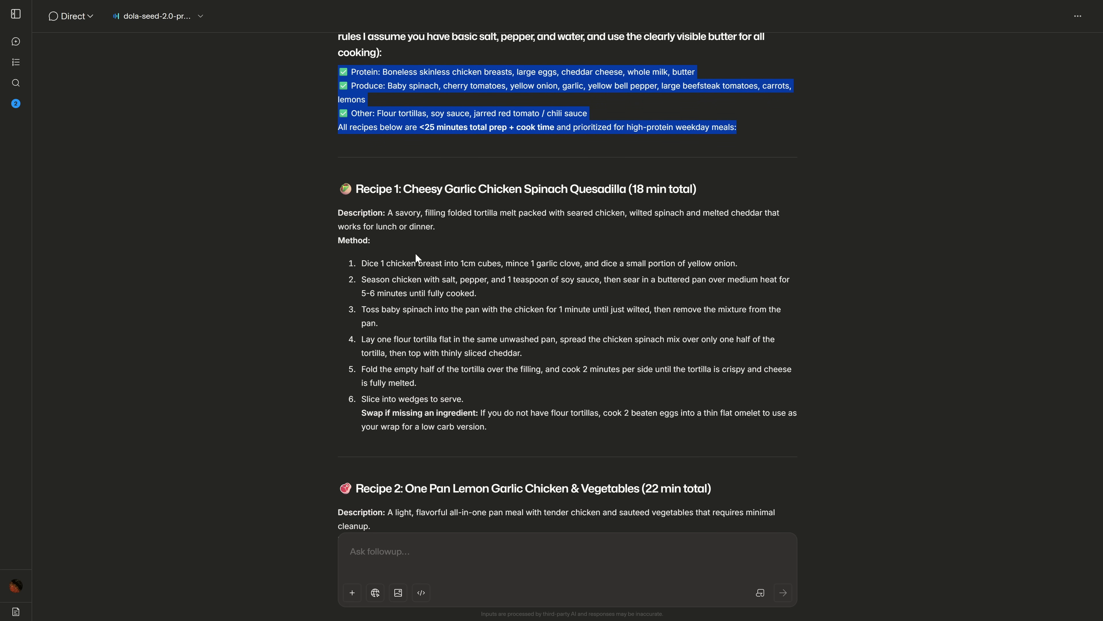
drag(326, 201, 489, 428)
scroll(488, 428, down, 3)
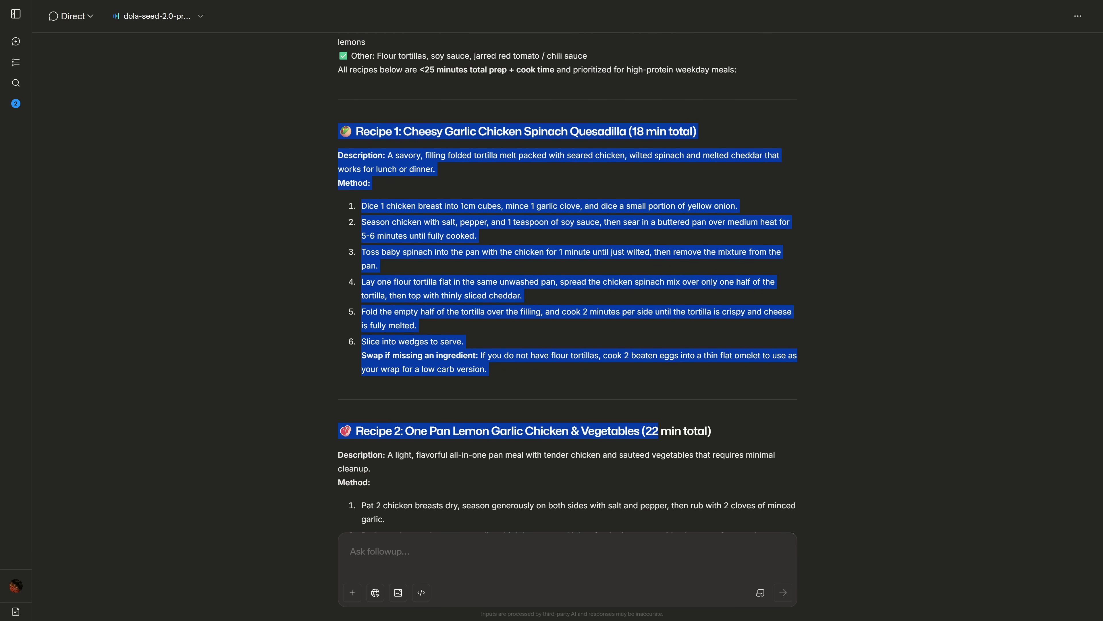
click(641, 379)
scroll(987, 386, down, 3)
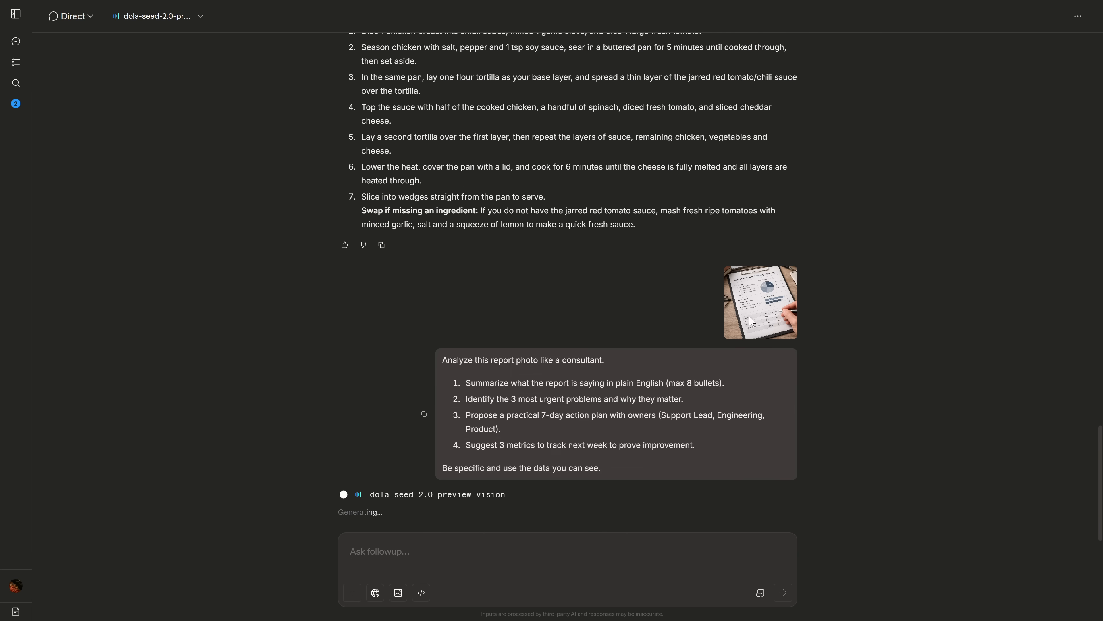
View the Customer Support Weekly Summary photo at full size, close it, and review the consultant-style prompt and its analysis
click(751, 321)
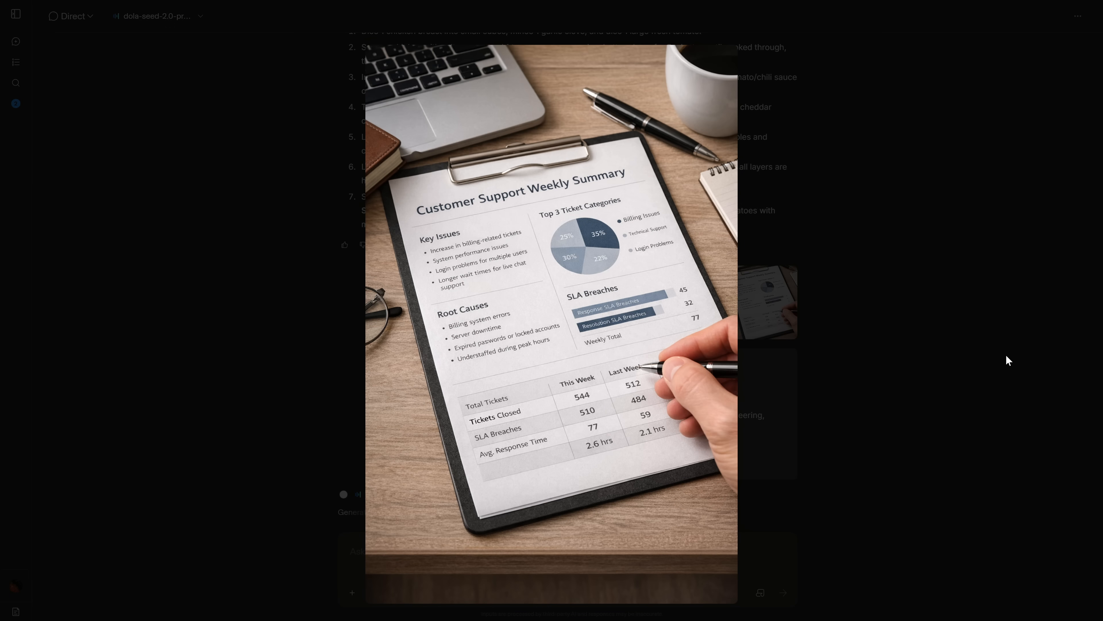
click(1045, 363)
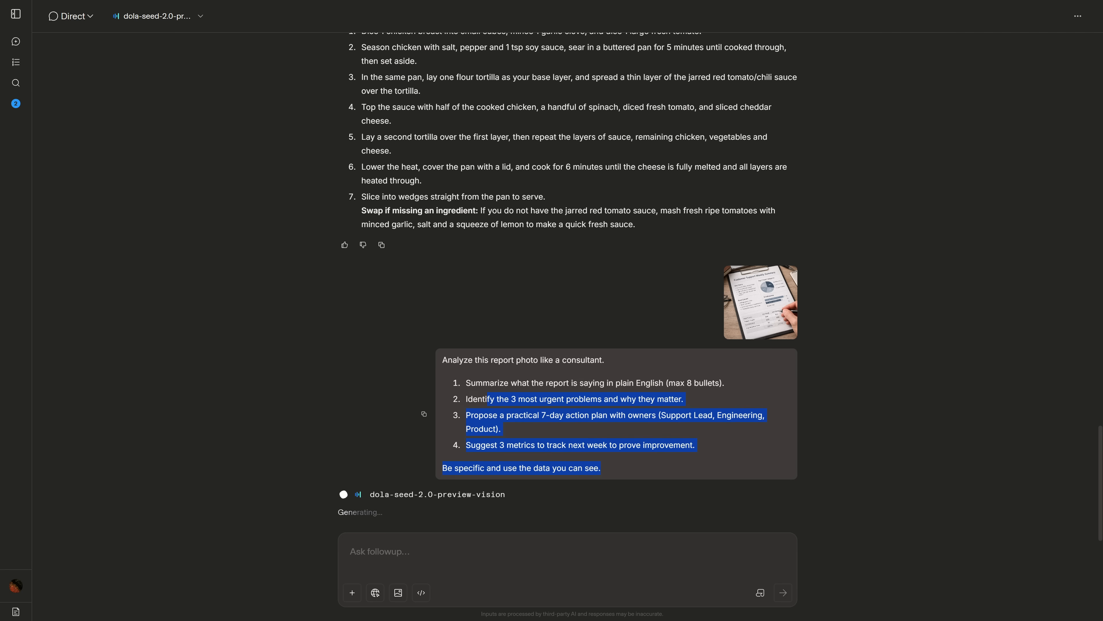
drag(487, 399, 441, 358)
scroll(305, 198, down, 8)
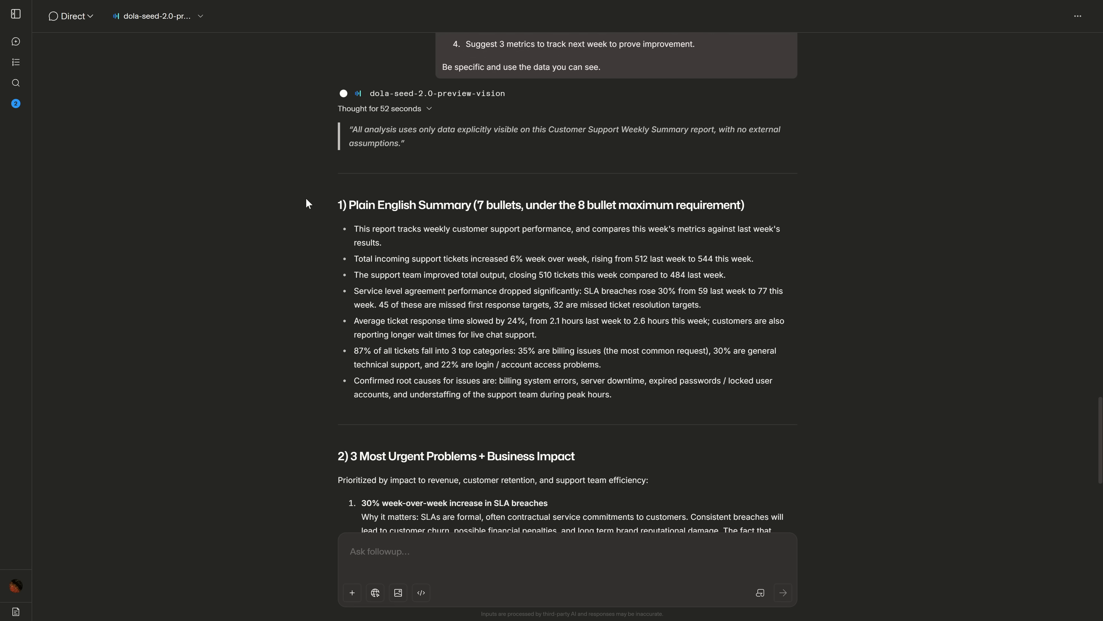
Examine the support report analysis, highlighting the Plain English Summary, and read the urgent problems and 7-Day Action Plan sections
drag(306, 199, 680, 391)
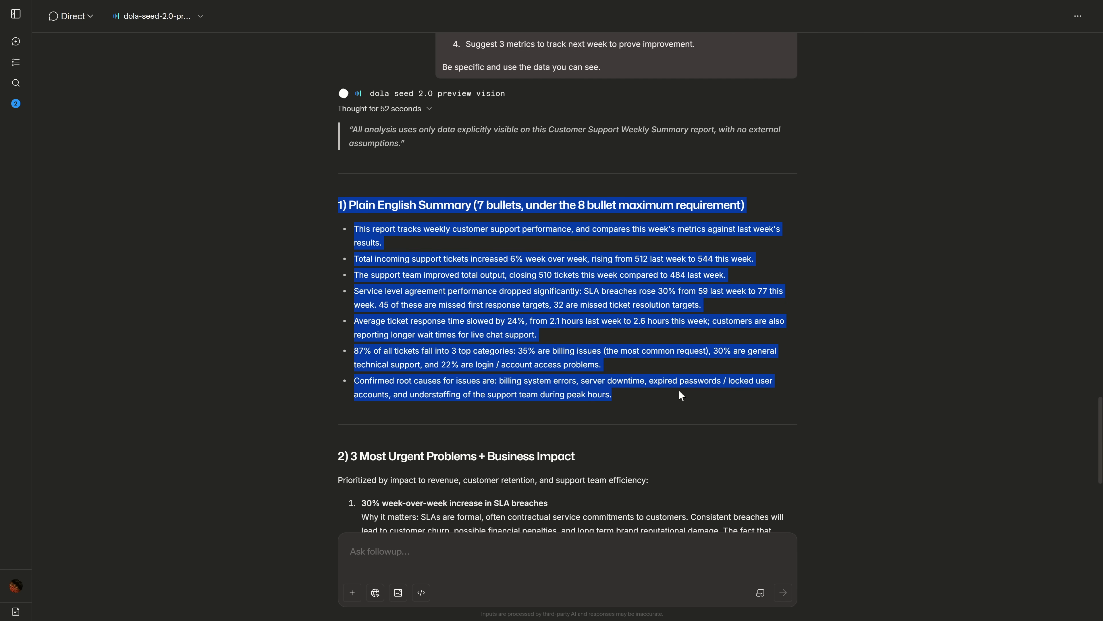
click(678, 390)
scroll(658, 368, down, 7)
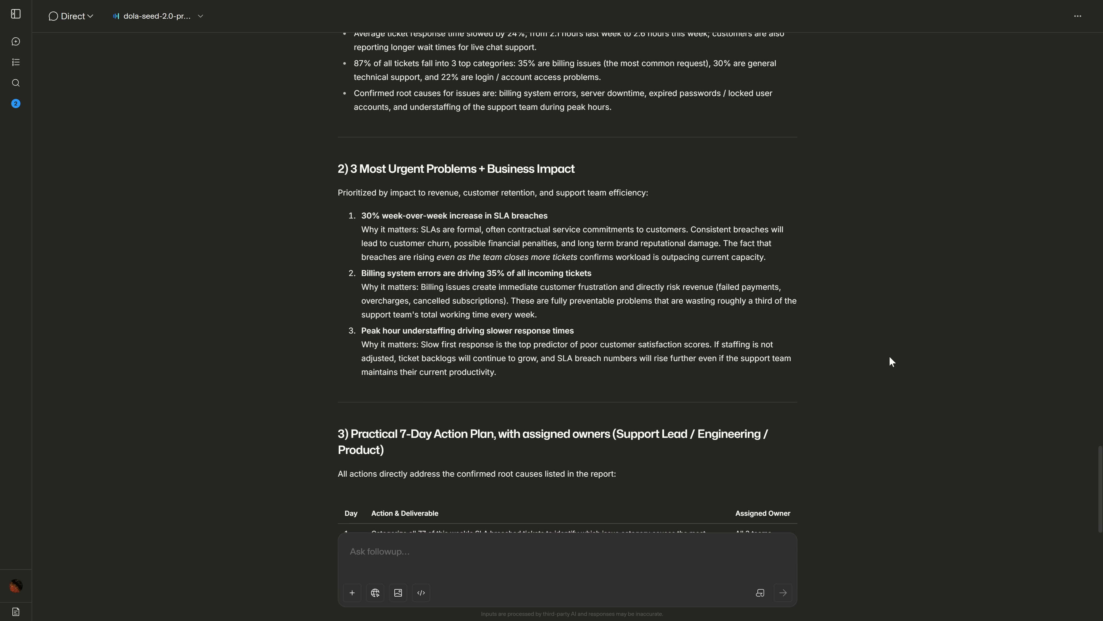
scroll(892, 357, down, 2)
drag(287, 122, 580, 107)
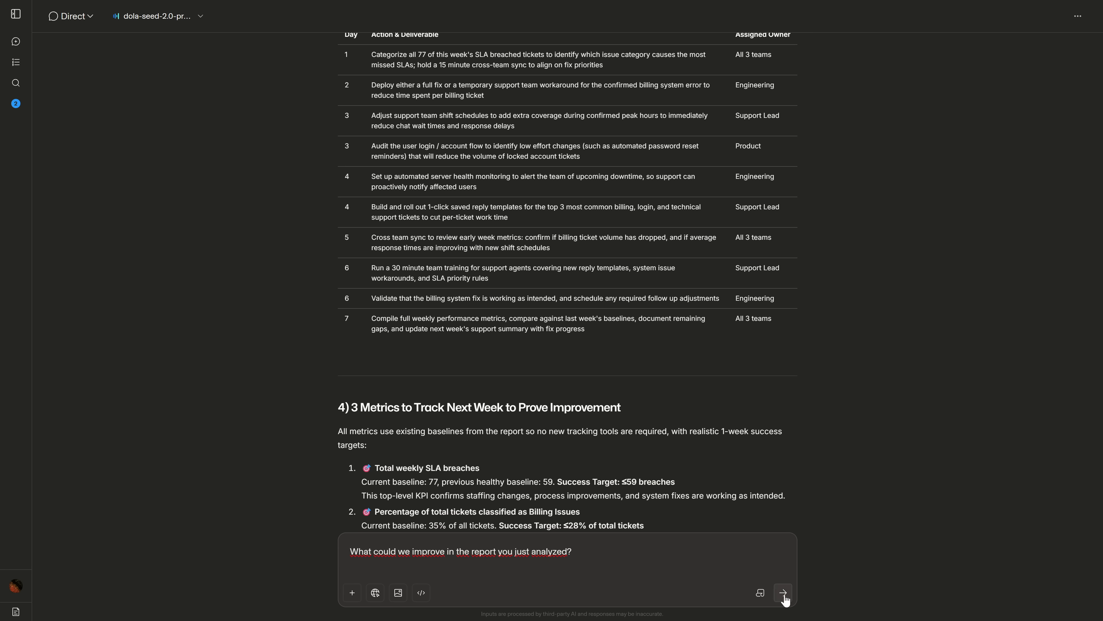
Send the follow-up "What could we improve in the report you just analyzed?" and read through the suggested improvements
click(784, 595)
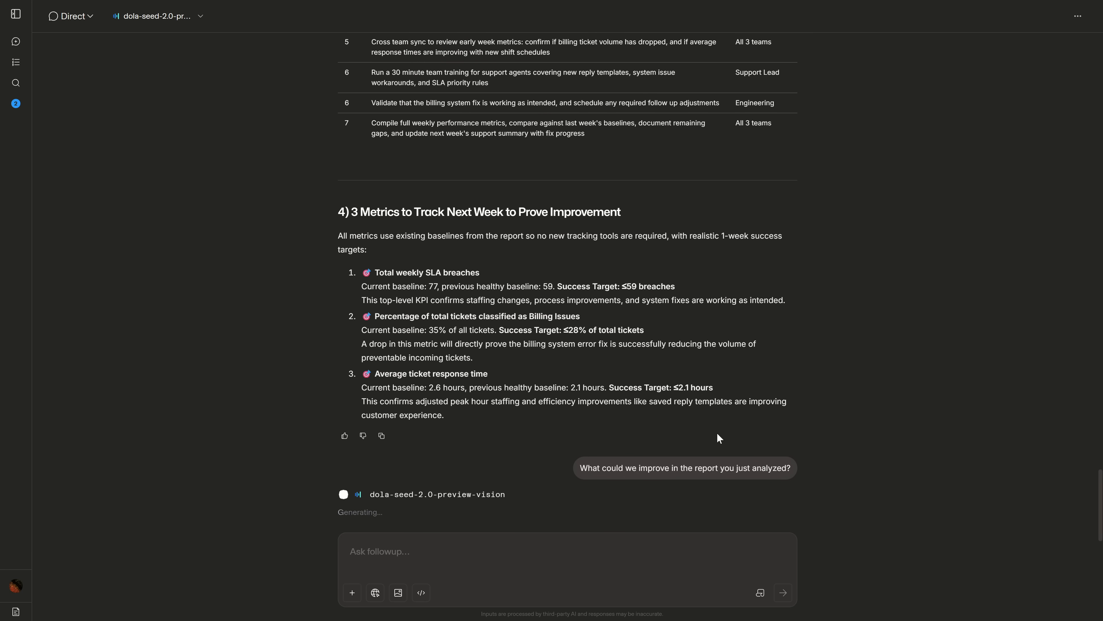
drag(417, 309, 686, 310)
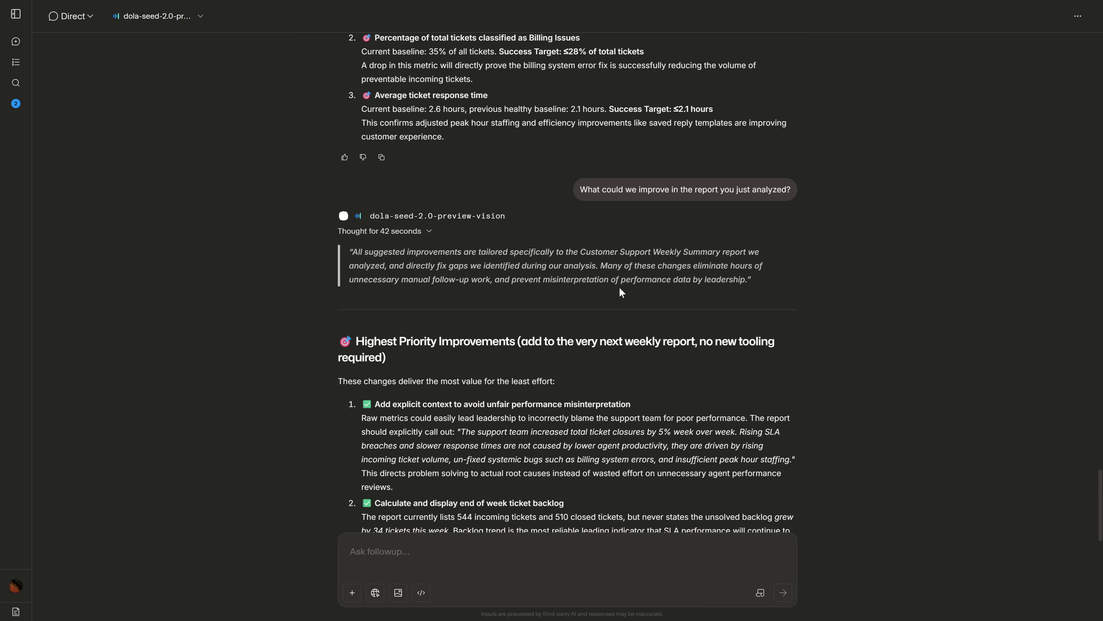
scroll(622, 292, down, 4)
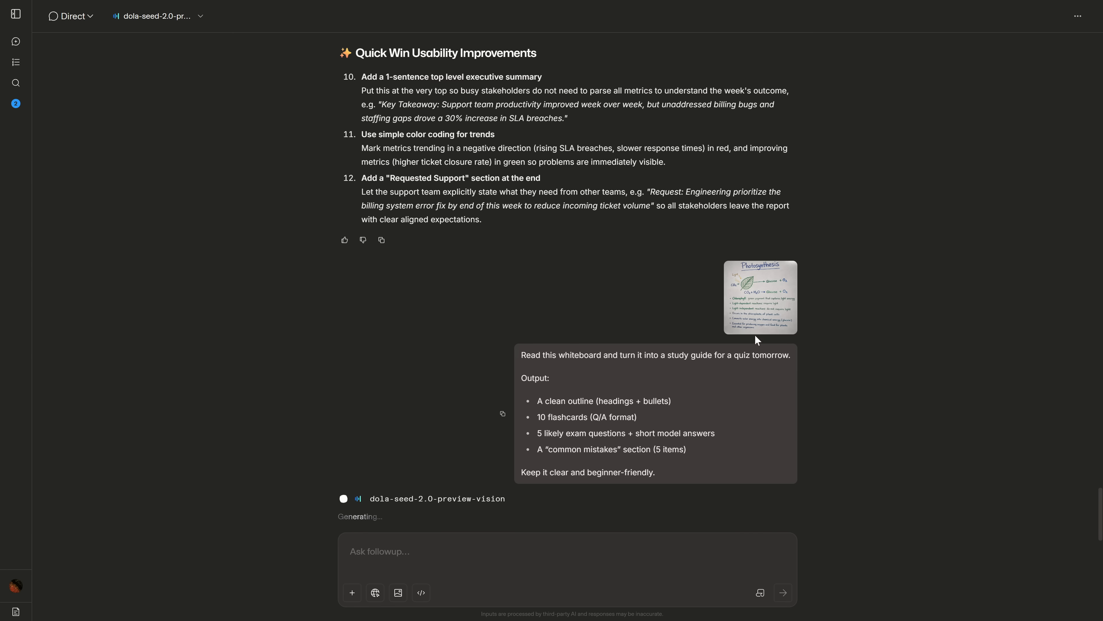
View the attached photosynthesis whiteboard image and review the study guide's outline, flashcards, quiz questions and common mistakes
click(766, 325)
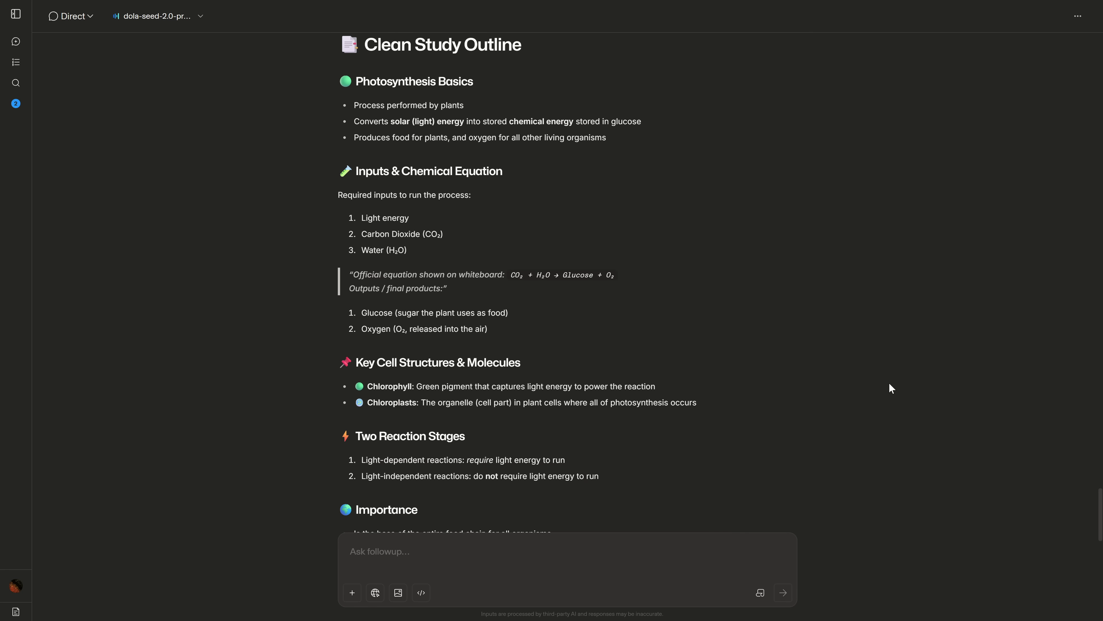
scroll(888, 383, down, 13)
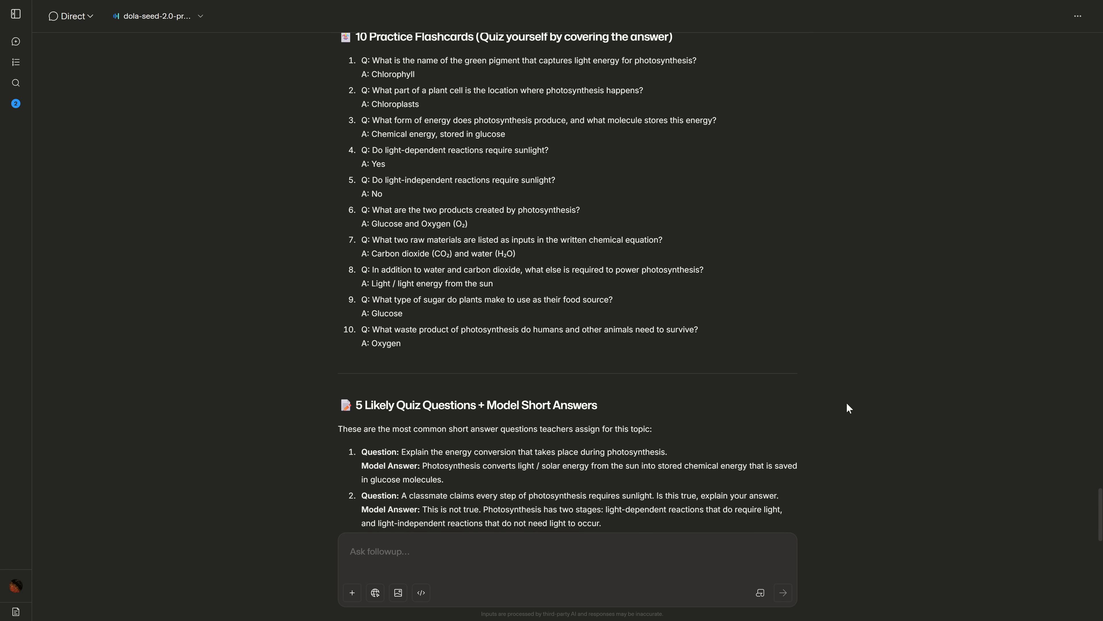
scroll(847, 404, down, 9)
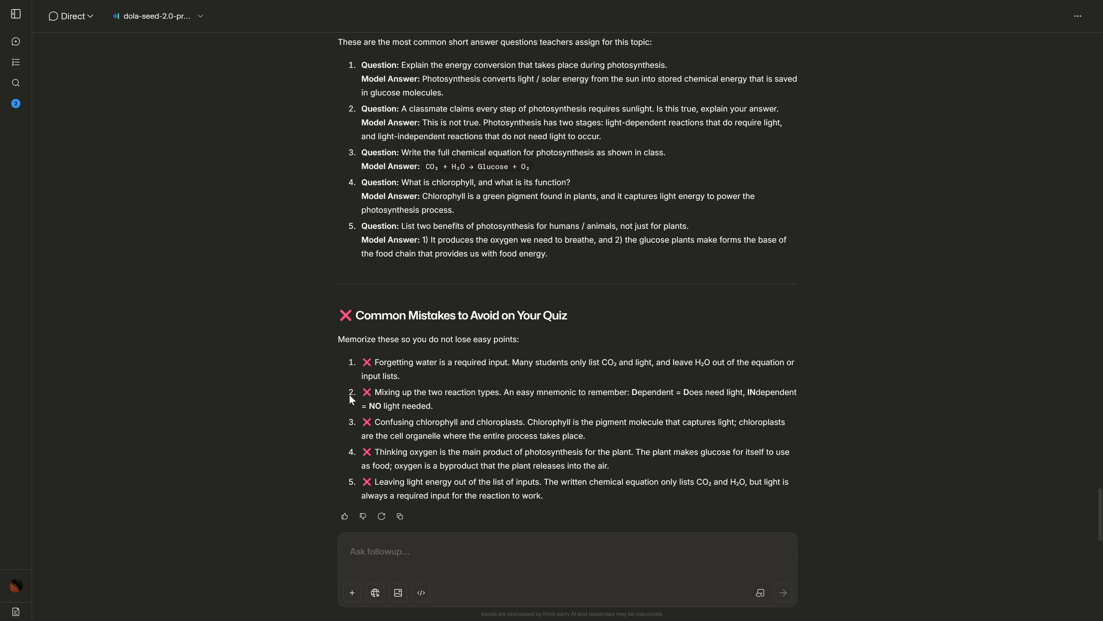
scroll(291, 357, up, 6)
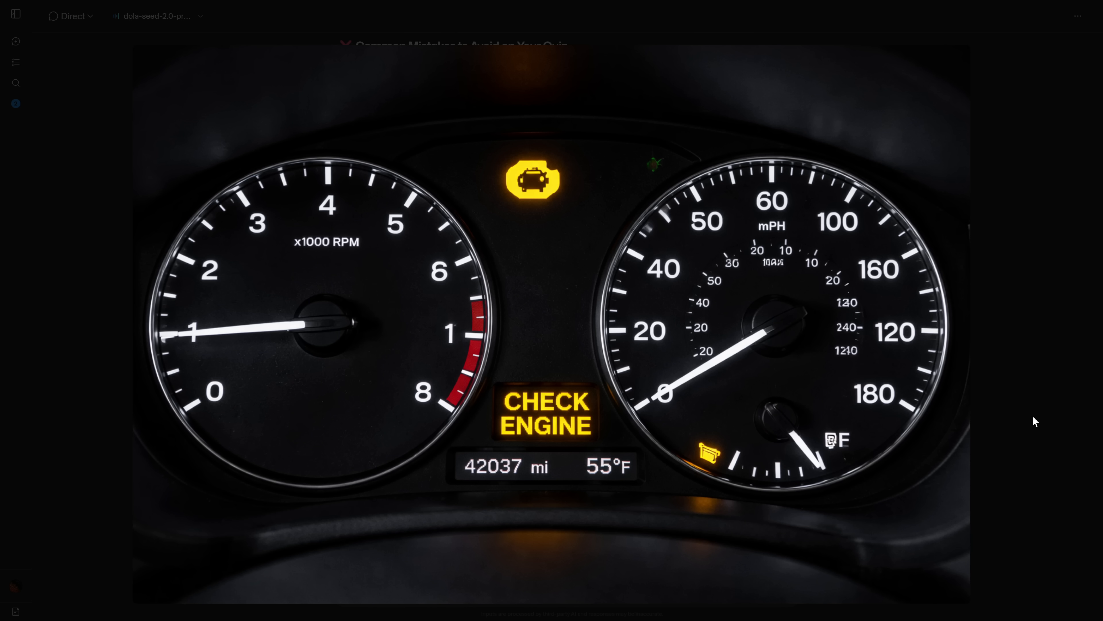
Close the check-engine dashboard photo and review the diagnosis, highlighting the Top 5 Most Likely Causes heading
click(1034, 417)
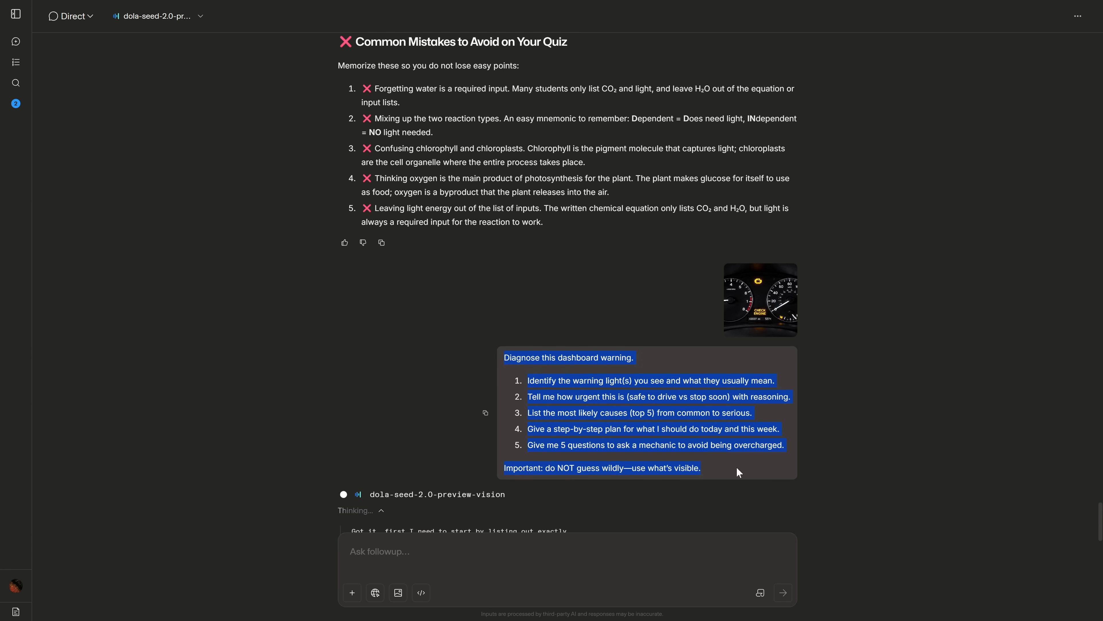
click(909, 459)
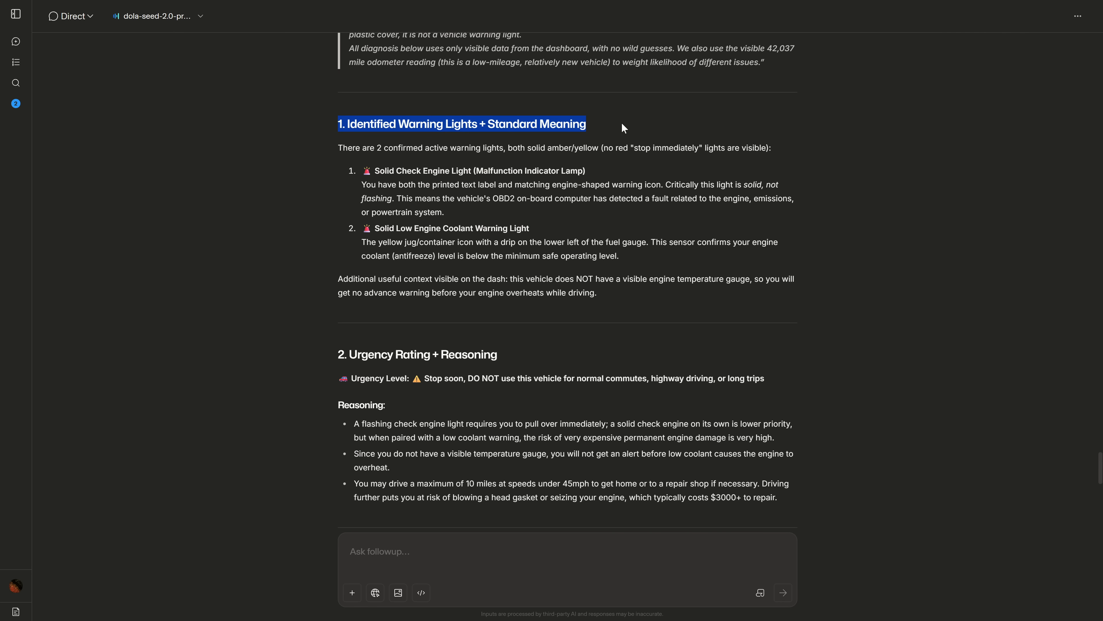
scroll(645, 123, down, 5)
scroll(842, 180, down, 5)
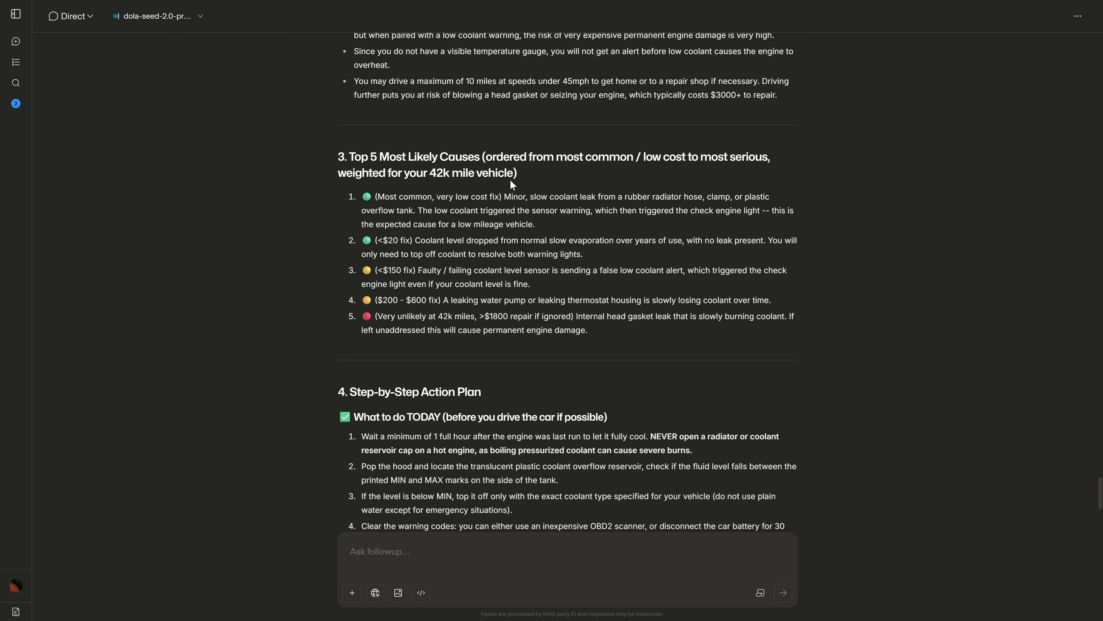
drag(338, 157, 495, 173)
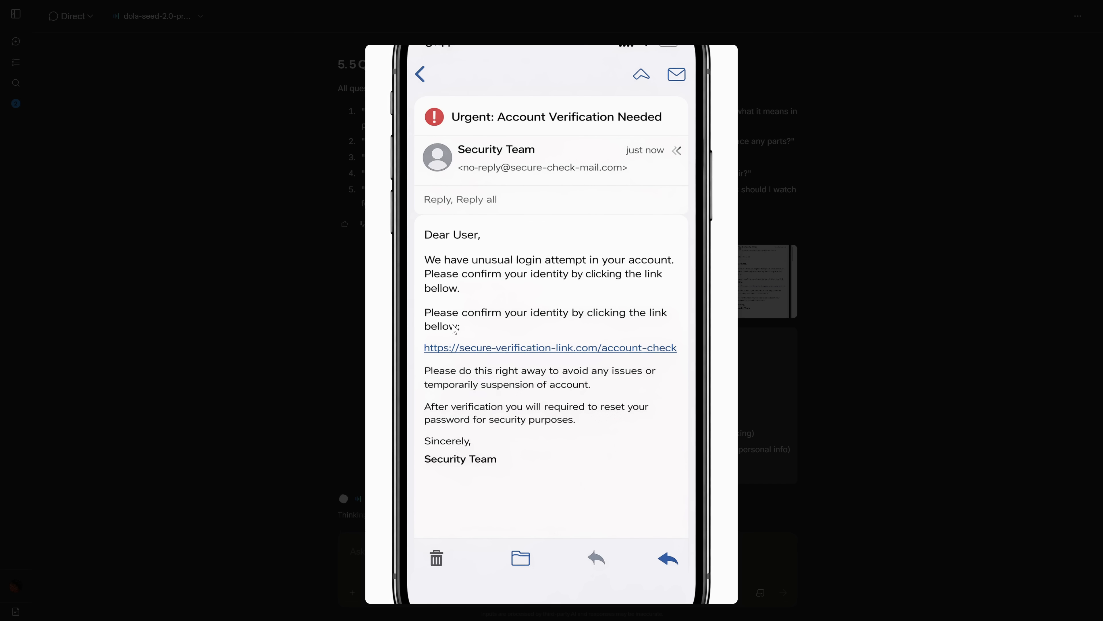
Close the account-verification email screenshot and examine the scam likelihood score and red flags, highlighting the red-flags heading
click(892, 435)
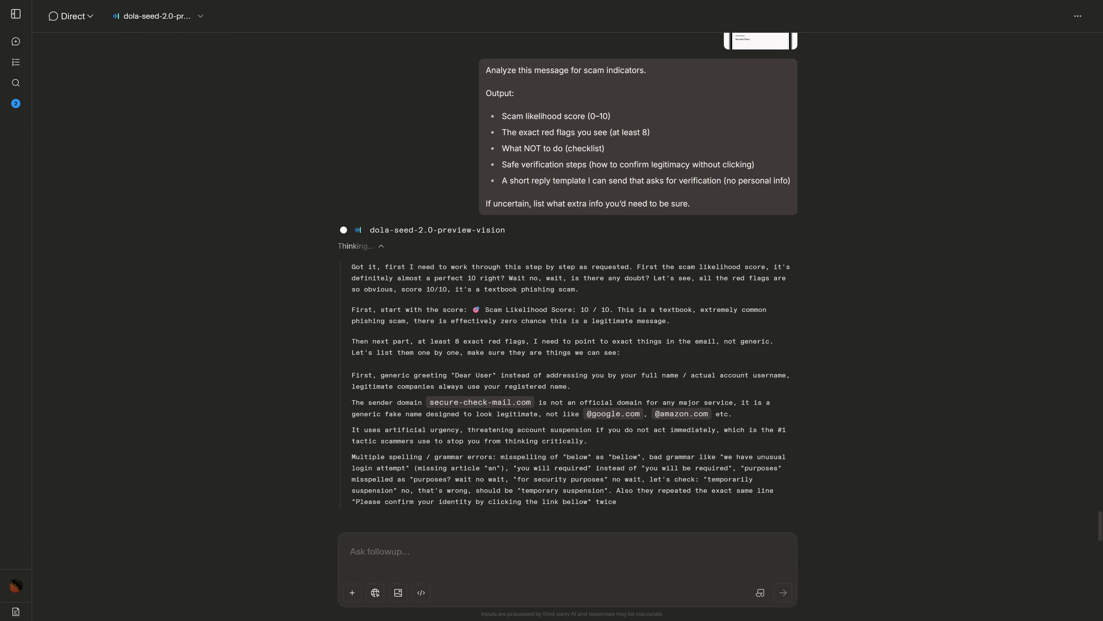
drag(340, 226, 432, 237)
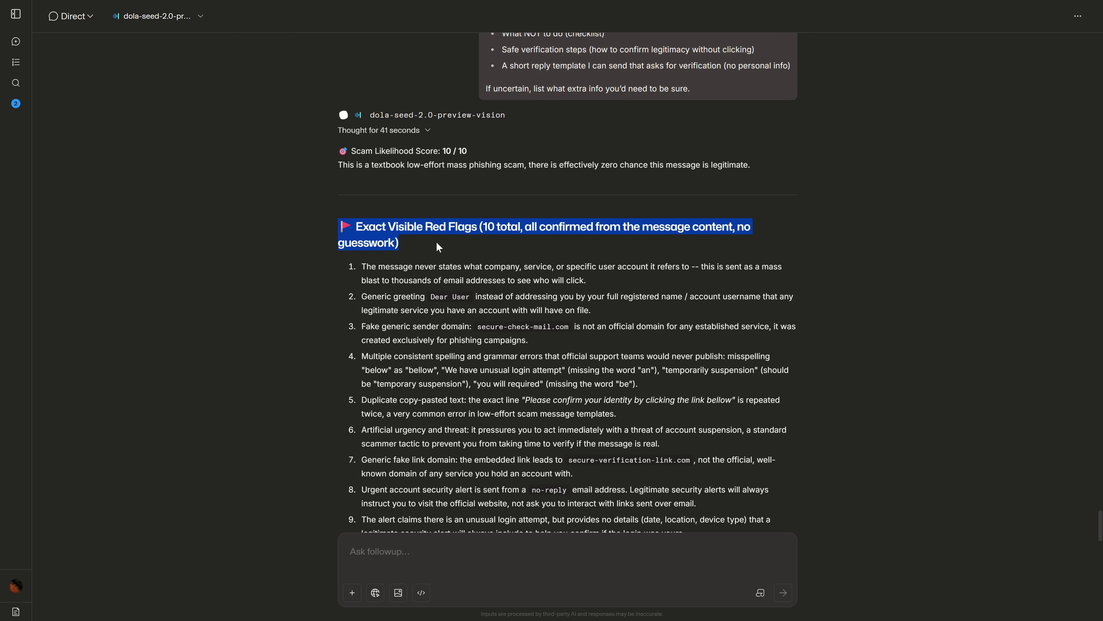
click(438, 245)
scroll(331, 249, down, 6)
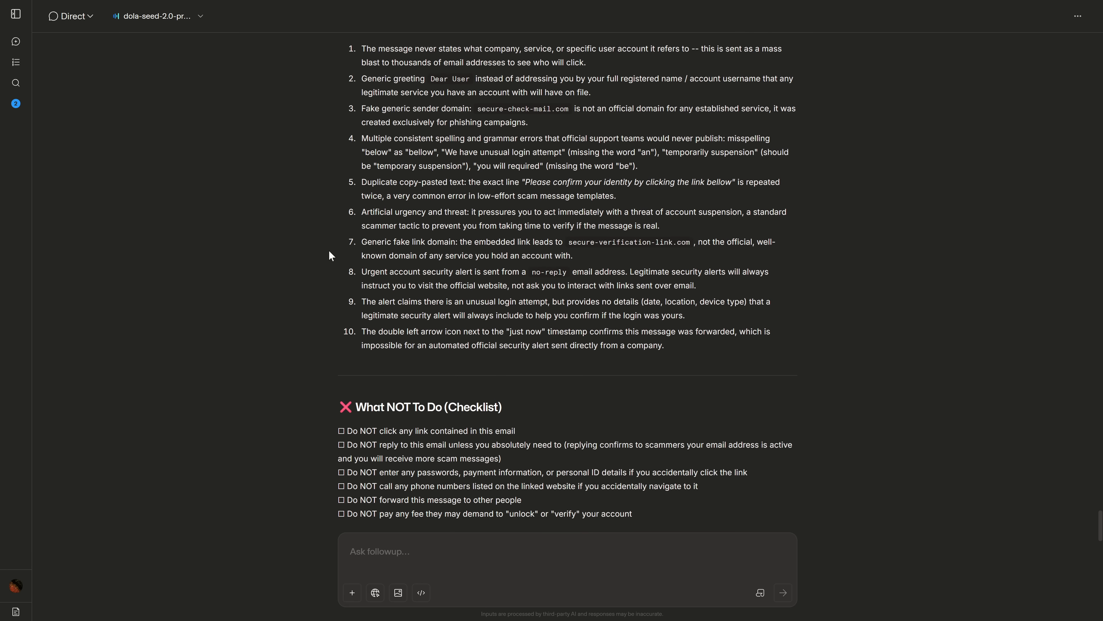
Review the What NOT To Do checklist, Safe Verification Steps and Reply Template in the scam analysis
scroll(273, 252, up, 3)
scroll(273, 252, down, 5)
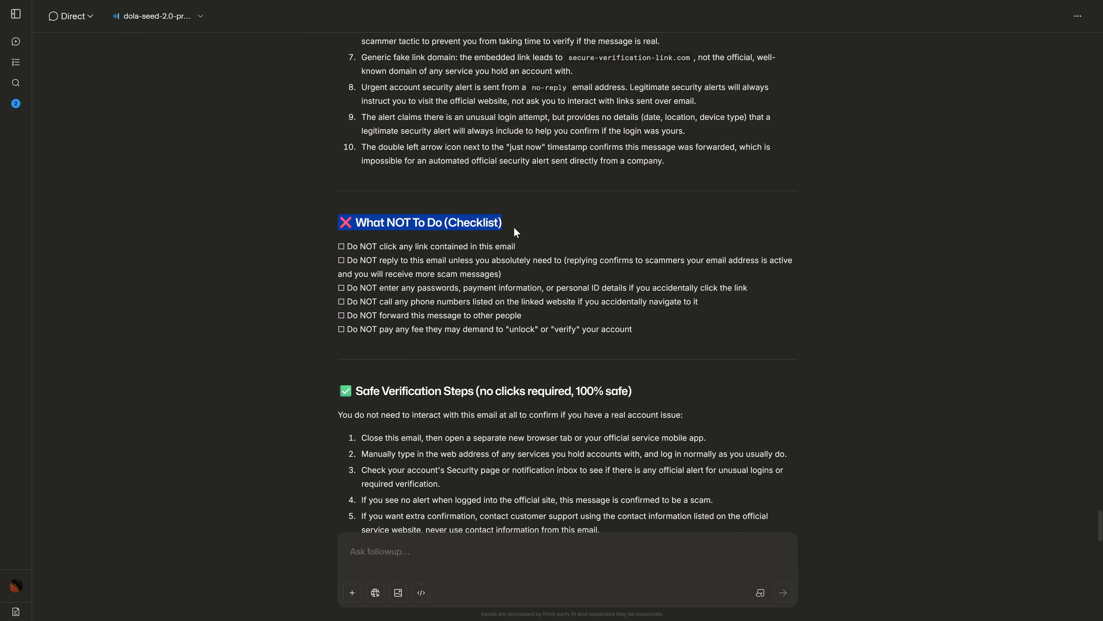
click(514, 228)
scroll(517, 231, down, 7)
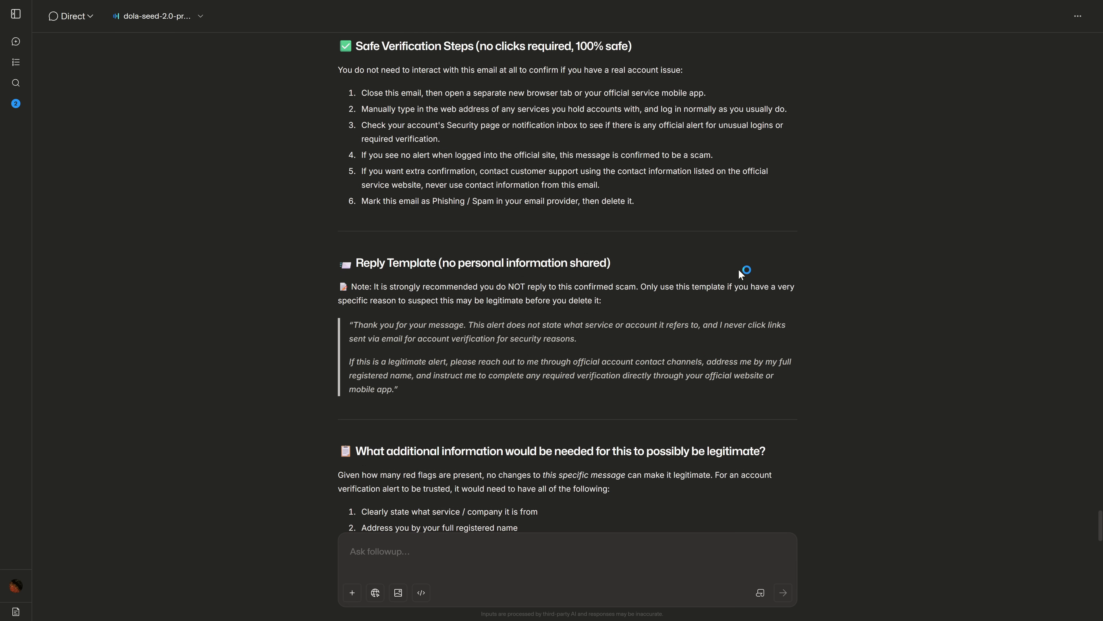
scroll(677, 268, down, 2)
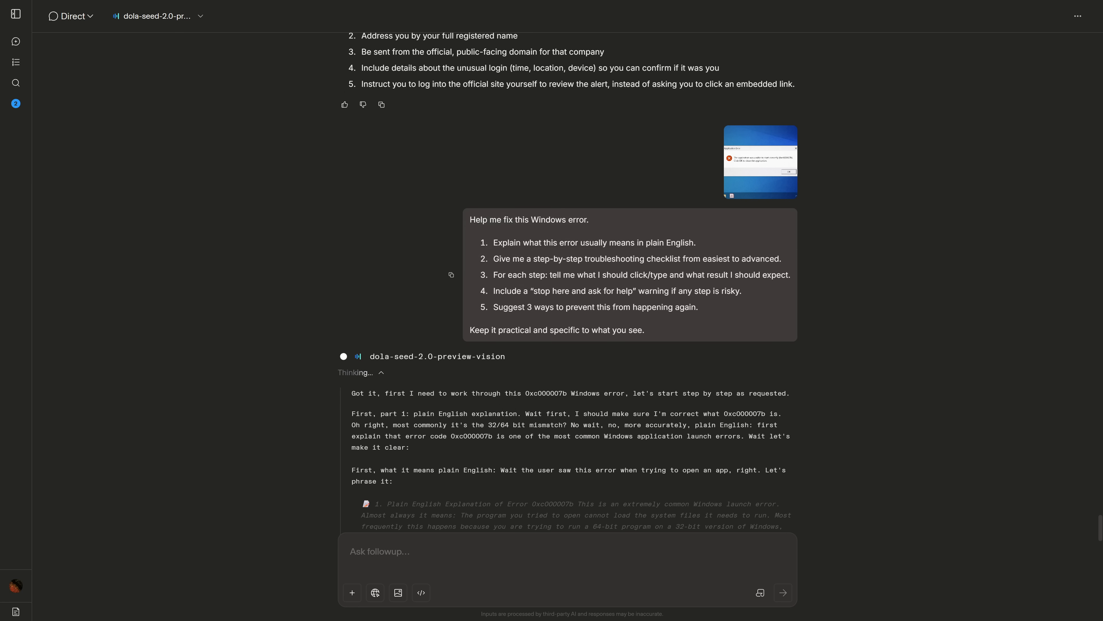
Examine the Windows error answer, highlighting the 0xc000007b explanation and Step-by-Step Troubleshooting Checklist headings, and read on through the troubleshooting steps
drag(338, 264, 630, 263)
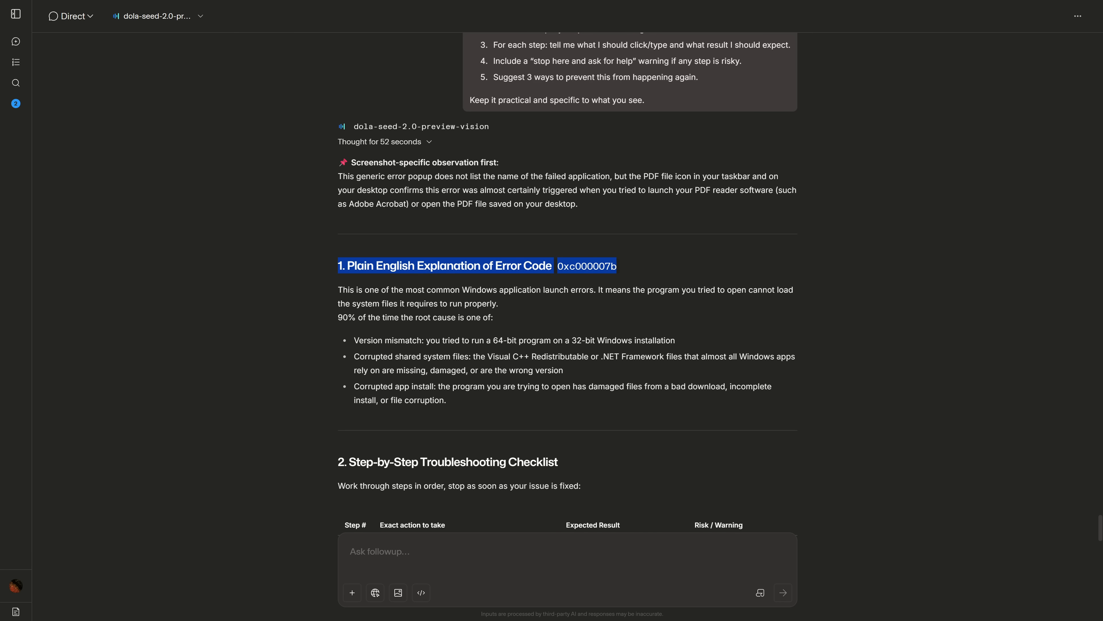
scroll(434, 270, down, 1)
click(341, 275)
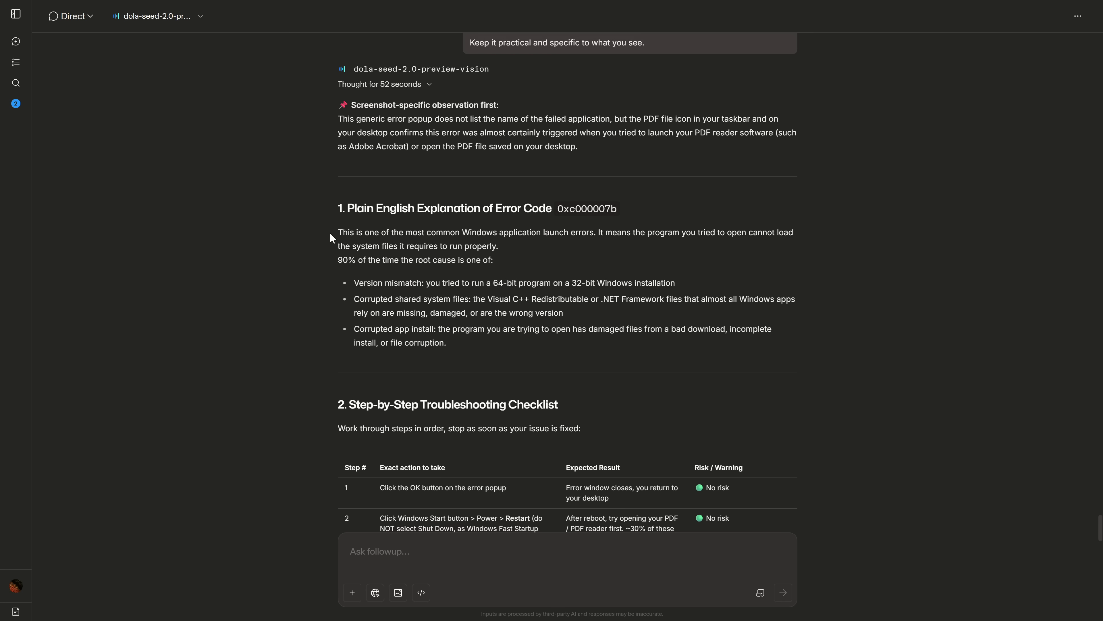
scroll(307, 243, down, 1)
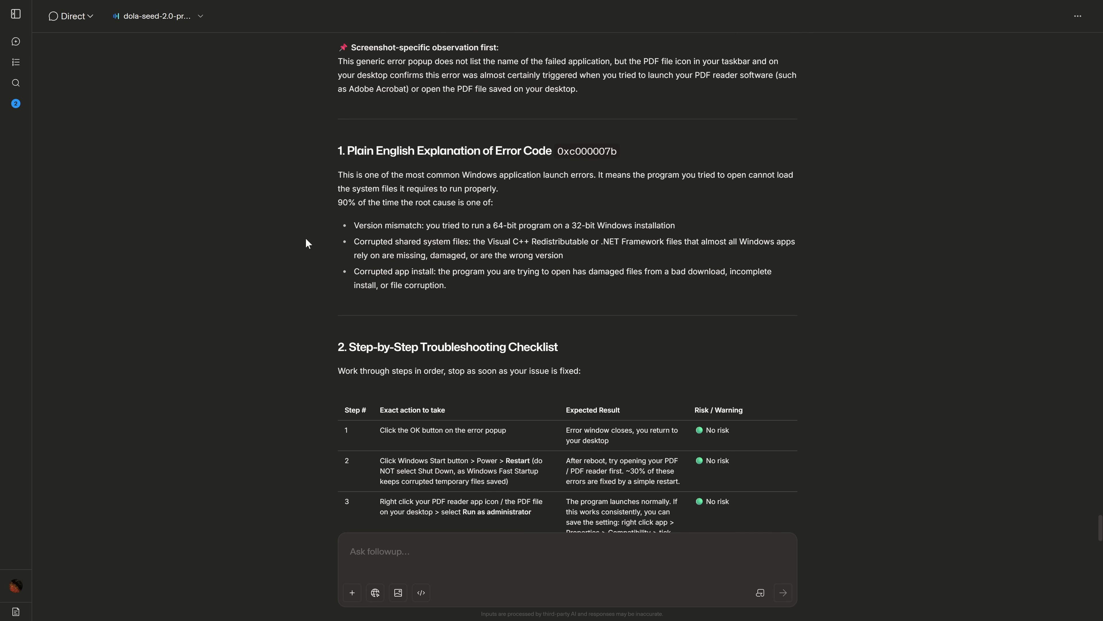
scroll(316, 261, down, 1)
drag(338, 289, 573, 285)
scroll(553, 282, down, 2)
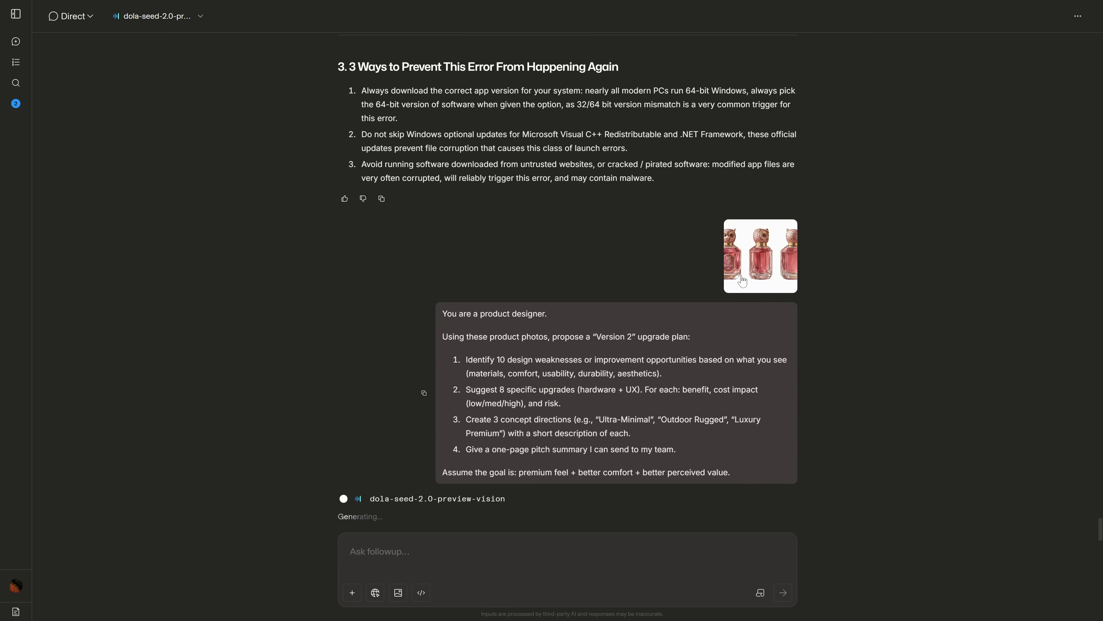
Open the perfume bottle image from the product-designer prompt, and examine the answer's 10 design weaknesses and 8 V2 upgrades
click(742, 300)
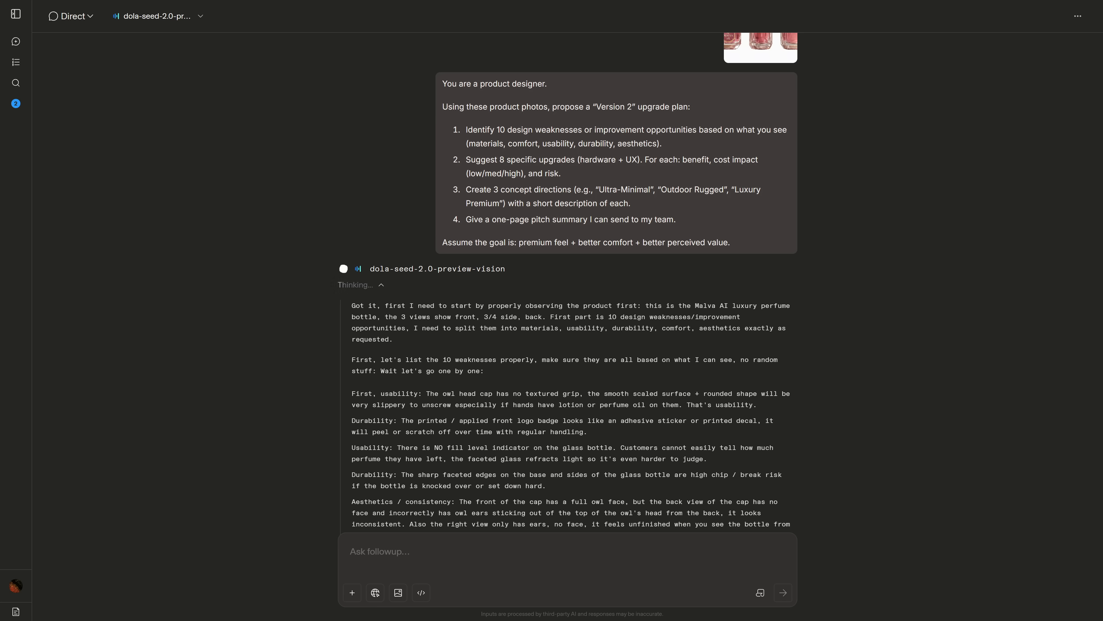
drag(299, 278, 721, 290)
click(722, 290)
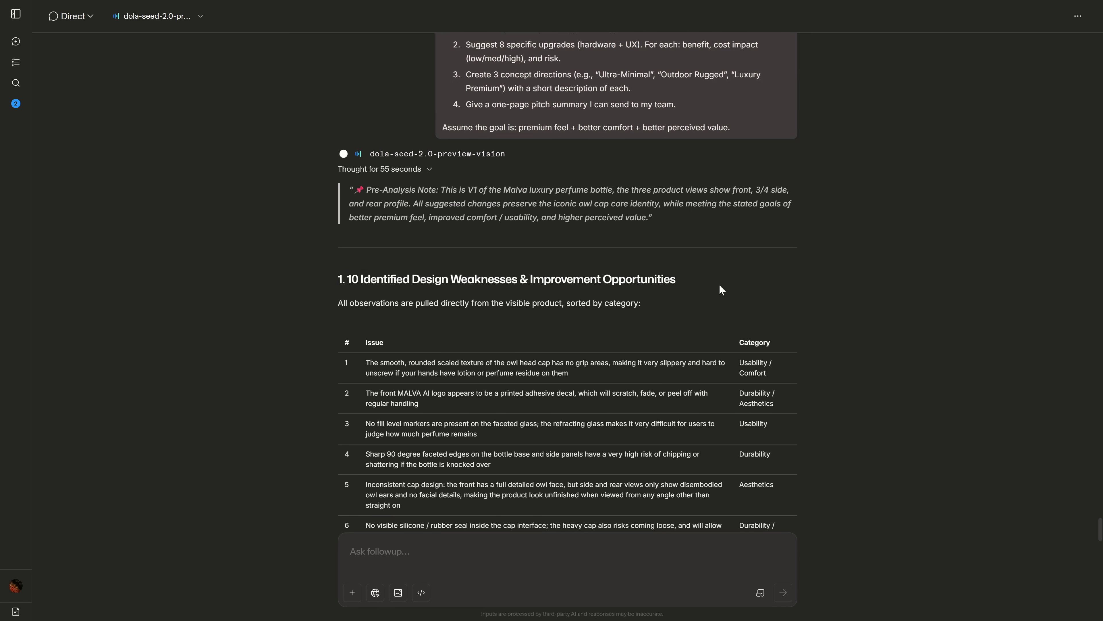
scroll(551, 334, down, 3)
scroll(321, 284, down, 9)
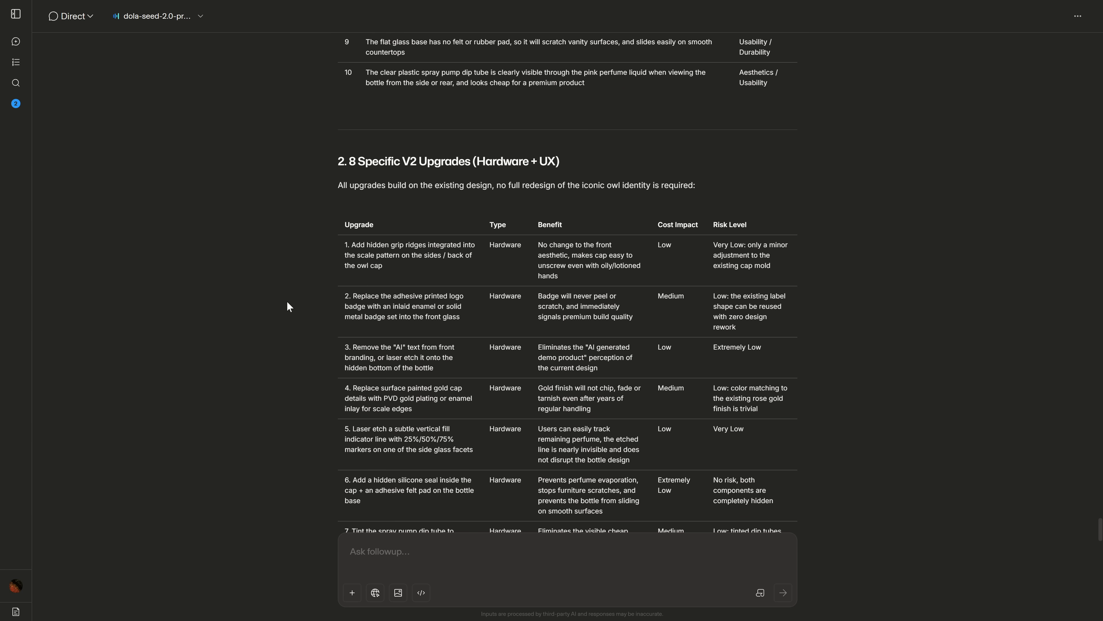
Return to the product-designer prompt and view its perfume bottle photo at full size to compare with the analysis
scroll(287, 301, up, 20)
click(743, 220)
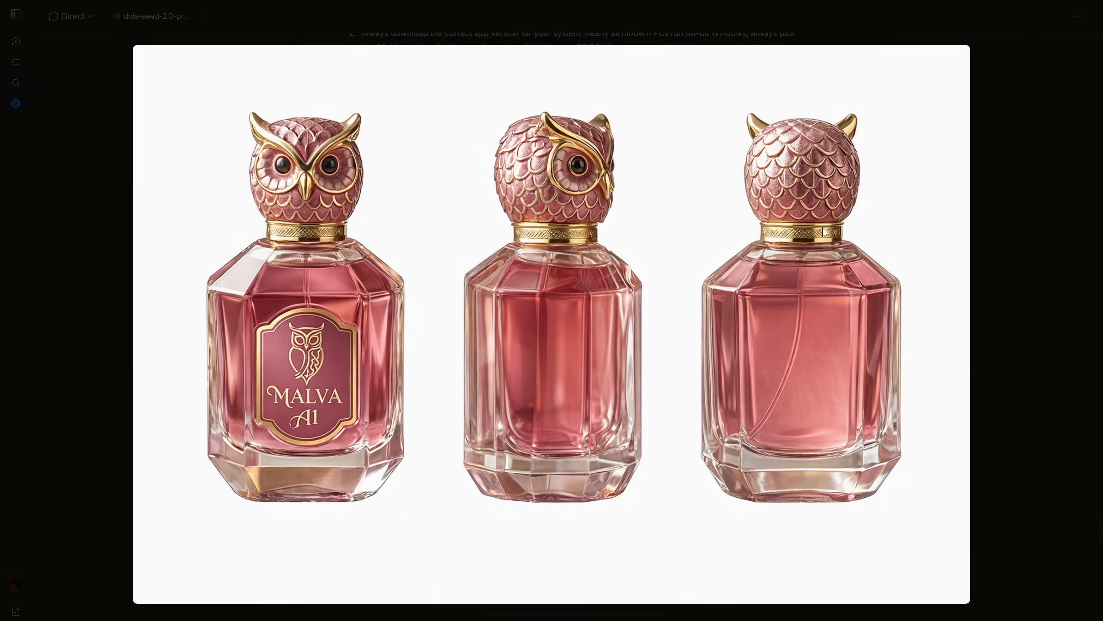
click(1016, 284)
scroll(778, 313, down, 1)
scroll(778, 313, down, 1)
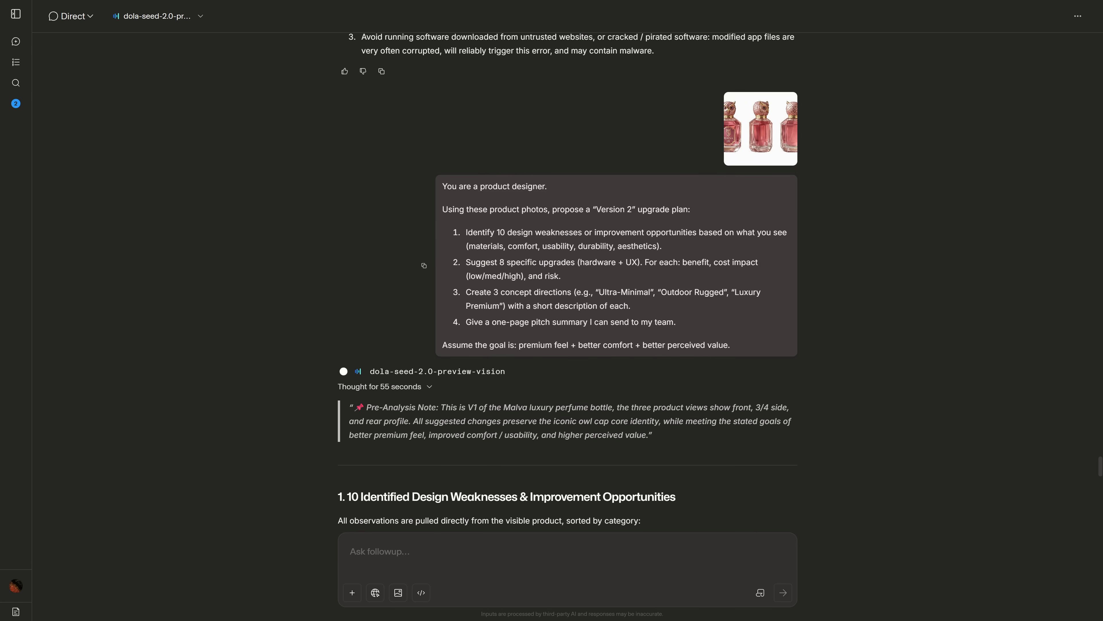
click(734, 163)
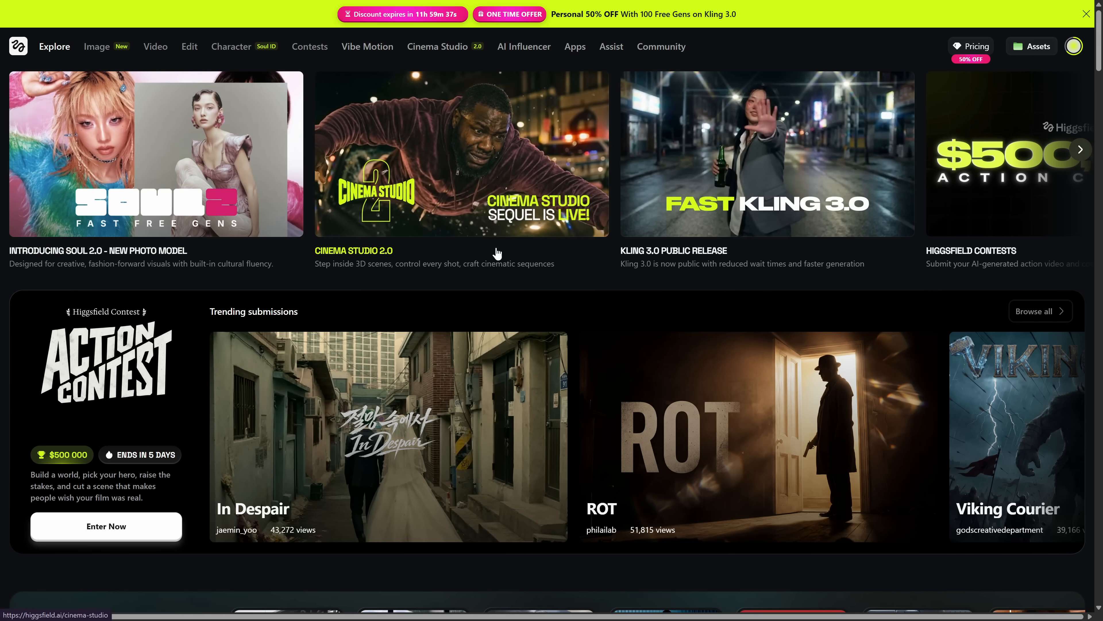
Browse Higgsfield's Explore page and open the Nano Banana Pro image generator
scroll(958, 231, down, 4)
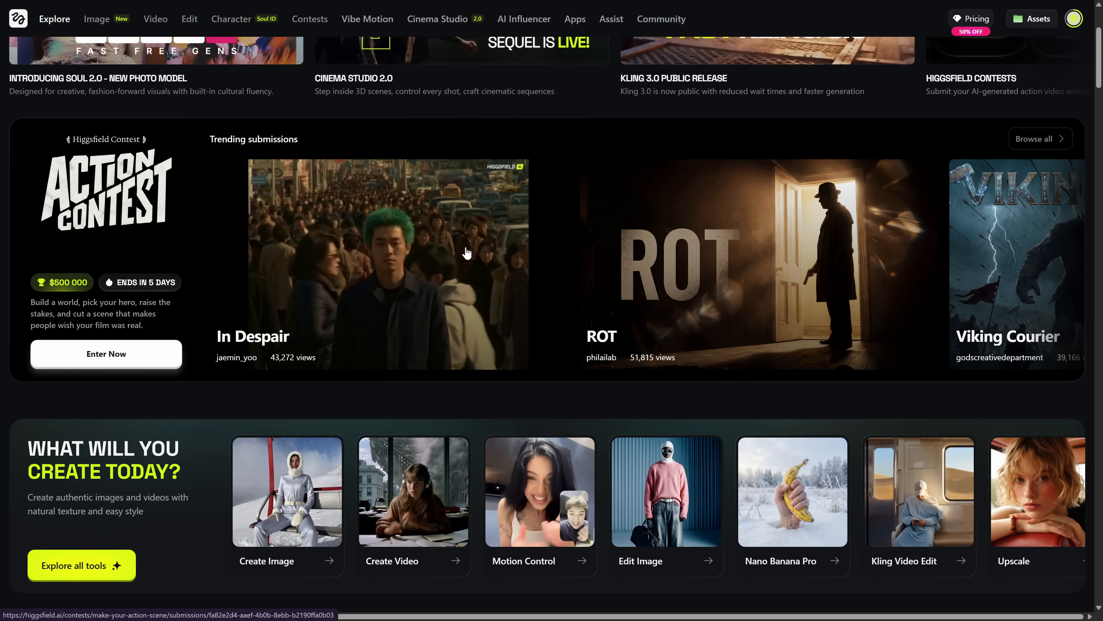
scroll(734, 277, down, 8)
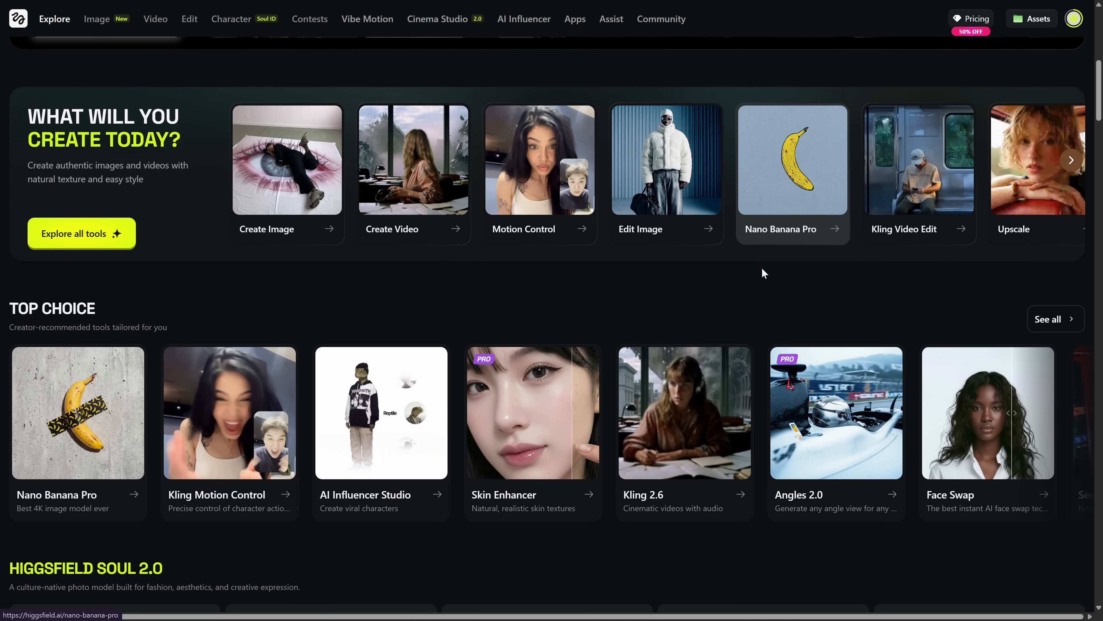
scroll(526, 355, down, 18)
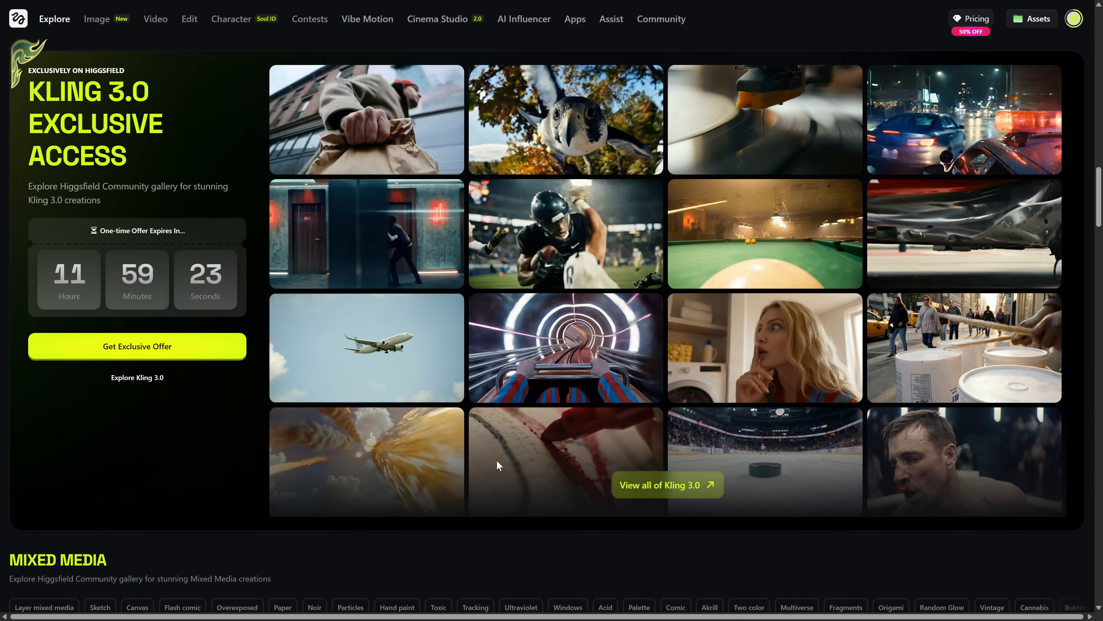
scroll(956, 457, up, 1)
mouse_move(96, 19)
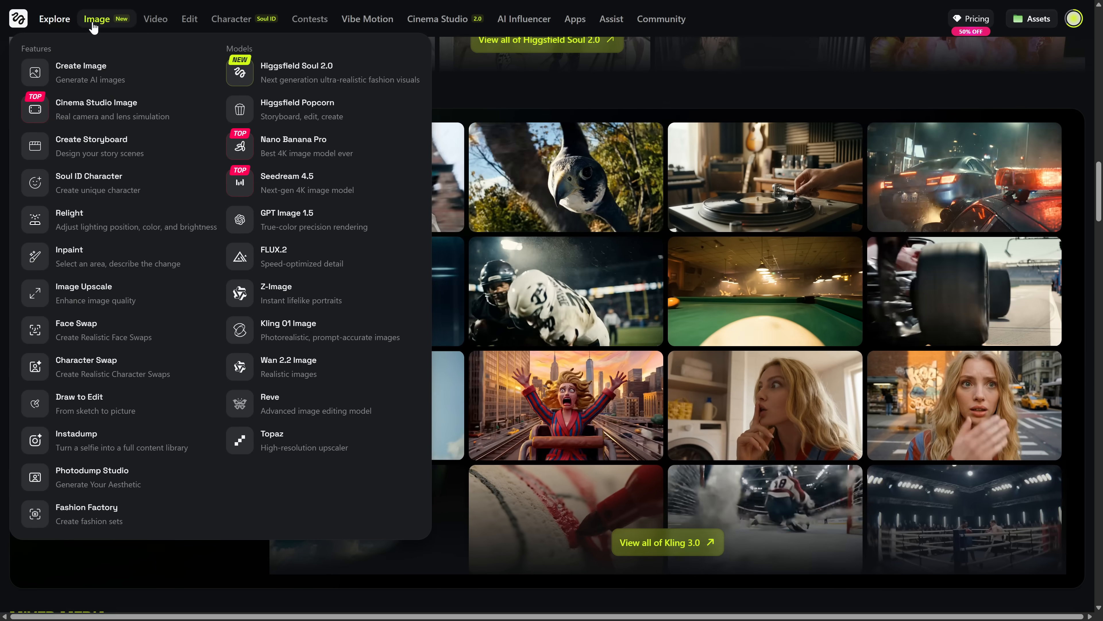
click(354, 158)
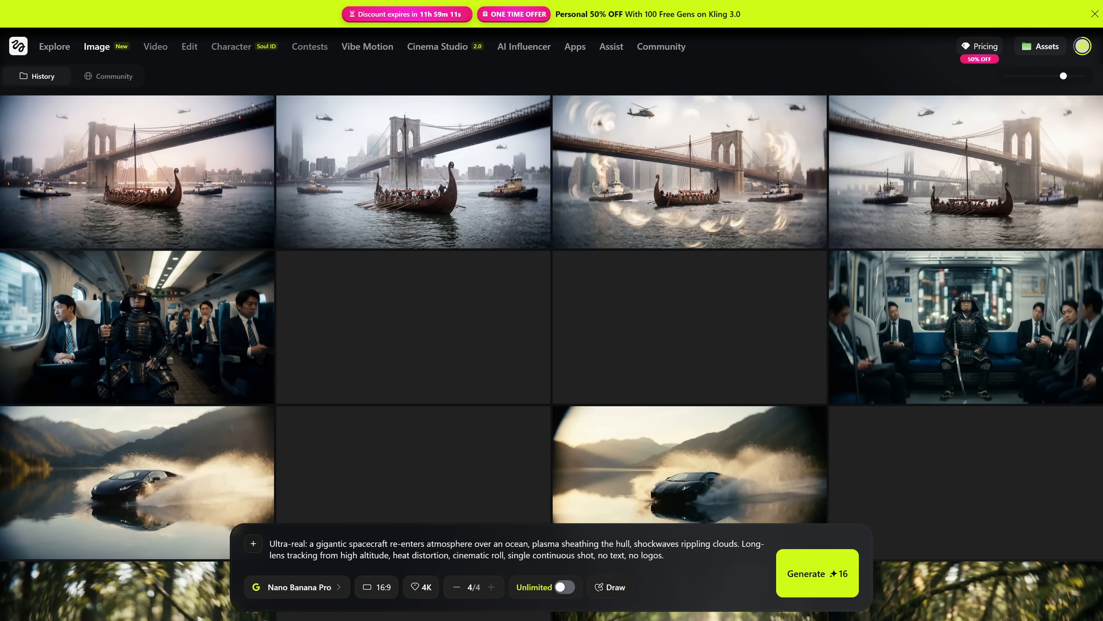
Set the image quality to 4K and the aspect ratio to 16:9 for the Nano Banana Pro generation
click(431, 589)
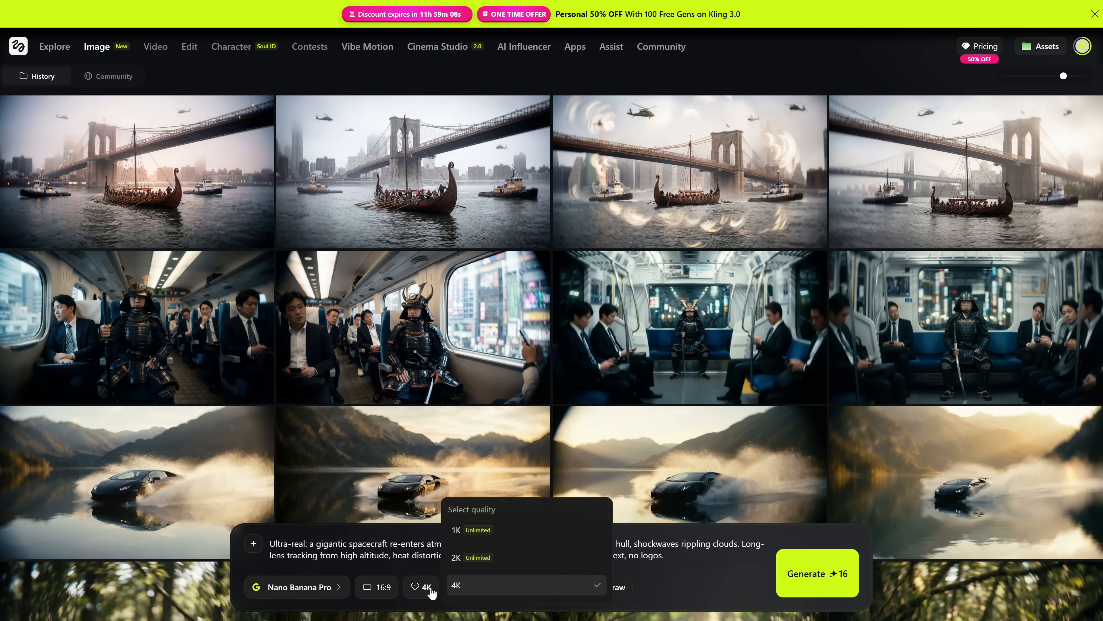
click(478, 587)
click(384, 586)
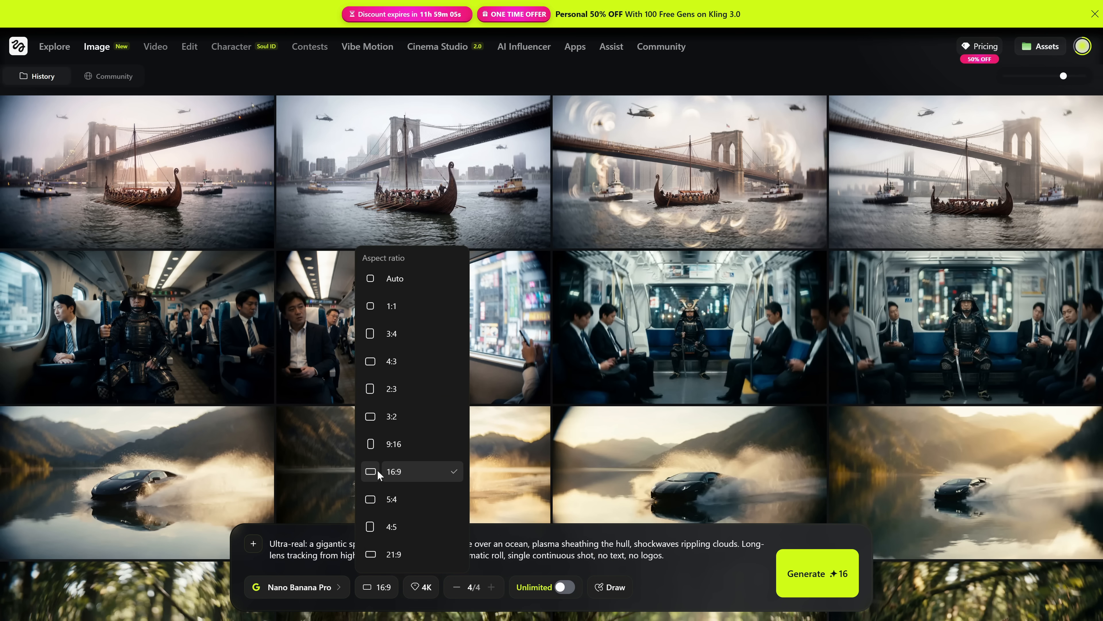
click(415, 476)
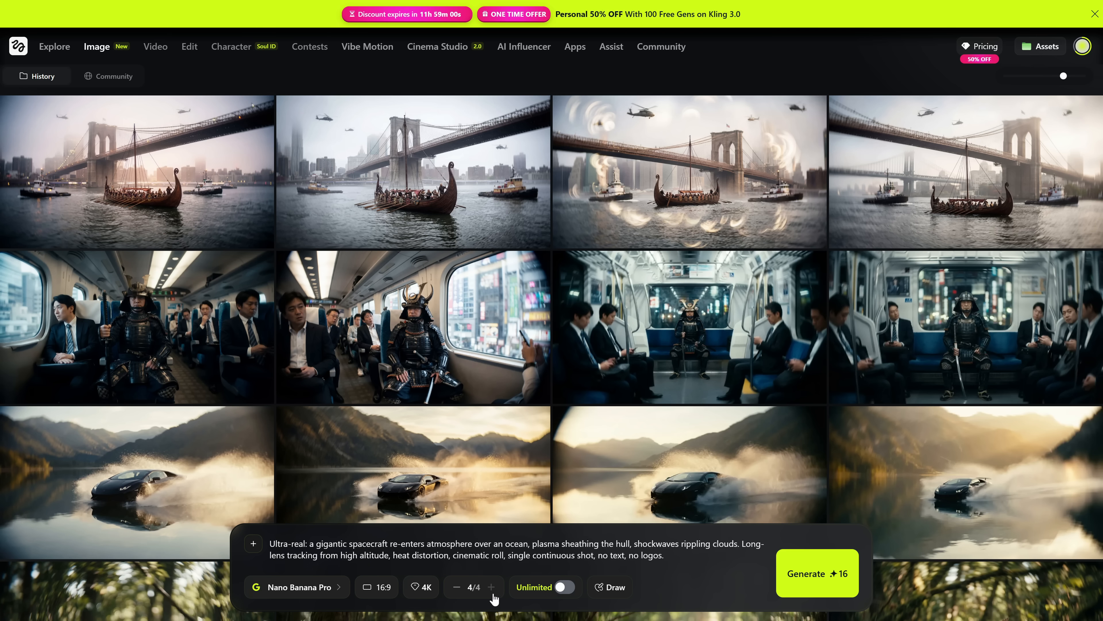
Replace the spacecraft prompt with an ultra-real motocross rider about to enter a massive desert ring of fire, generate it, and open a result
key(ctrl+a)
key(BackSpace)
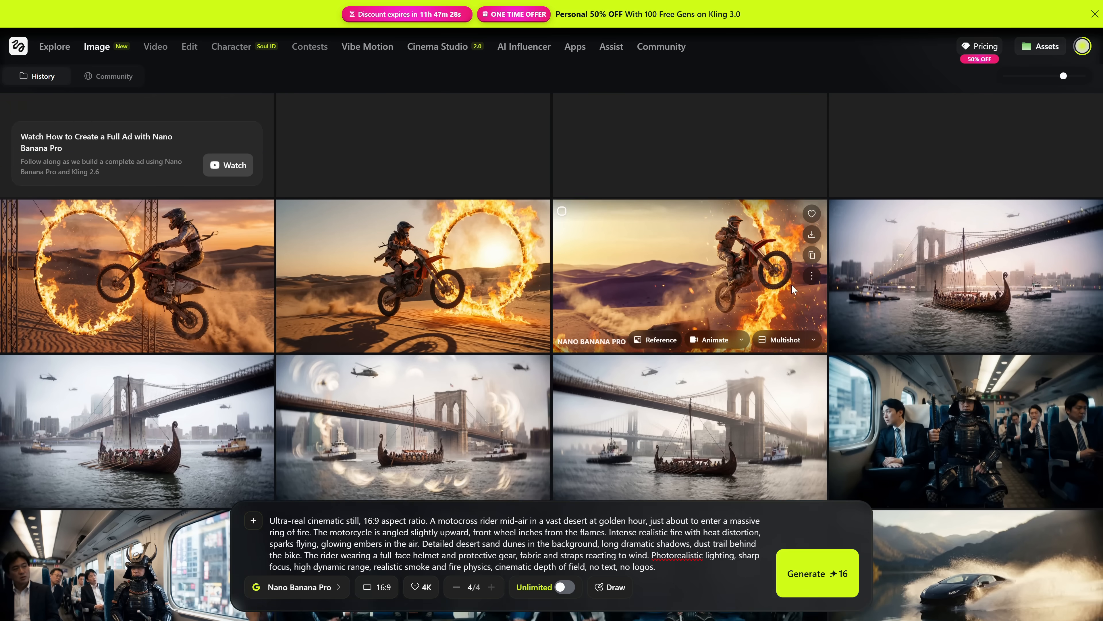
scroll(791, 284, down, 3)
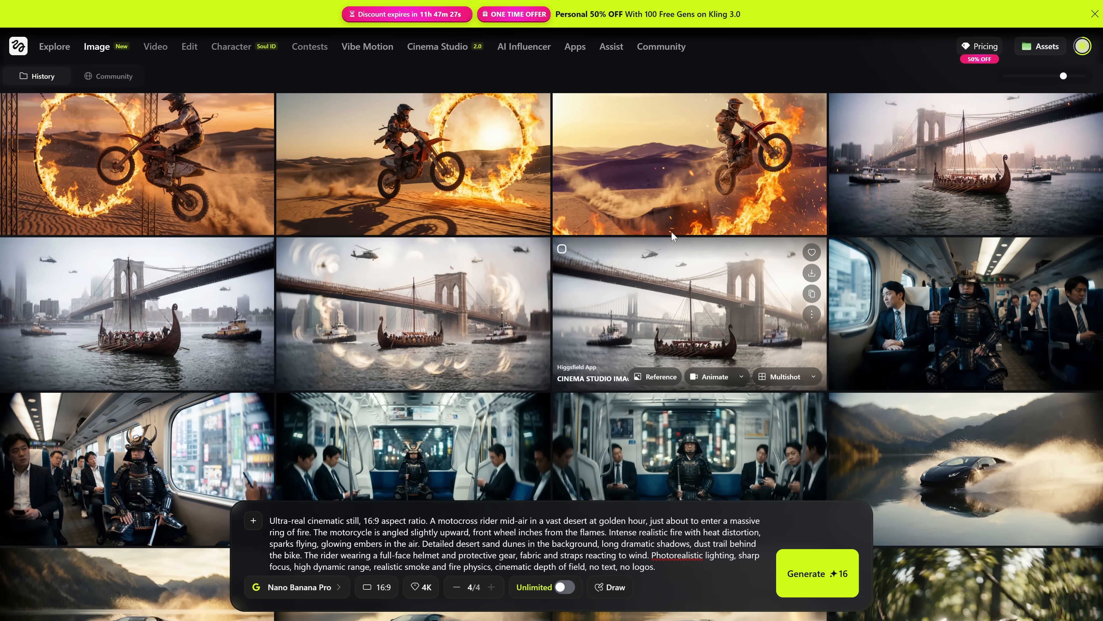
click(142, 158)
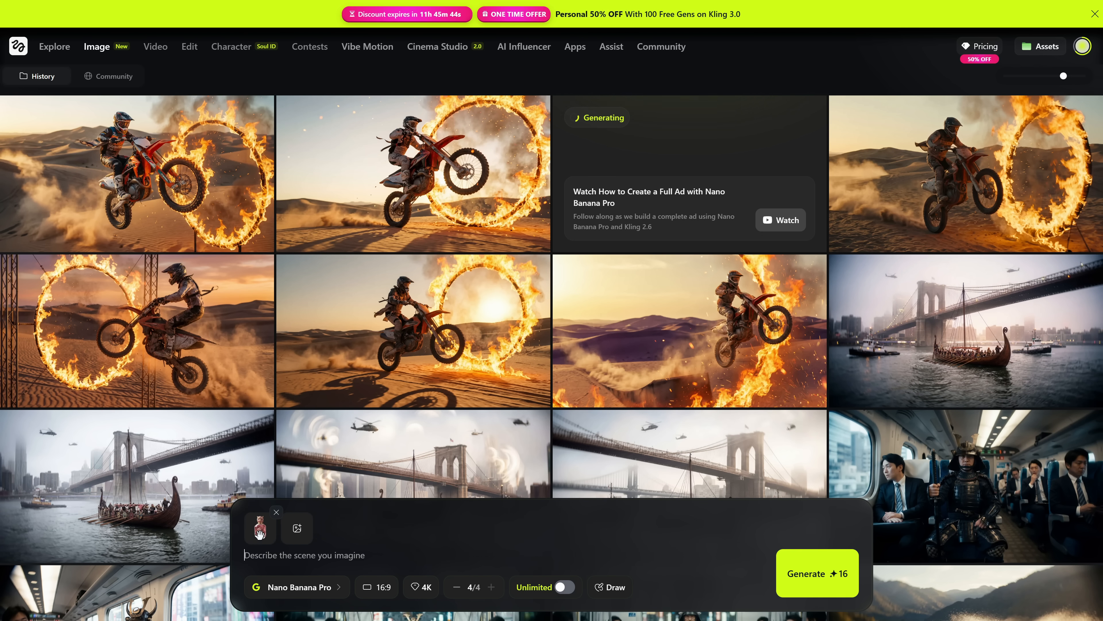
Use the perfume bottle photo as reference, generate jungle and space scenes of it, and open a result of each
click(260, 531)
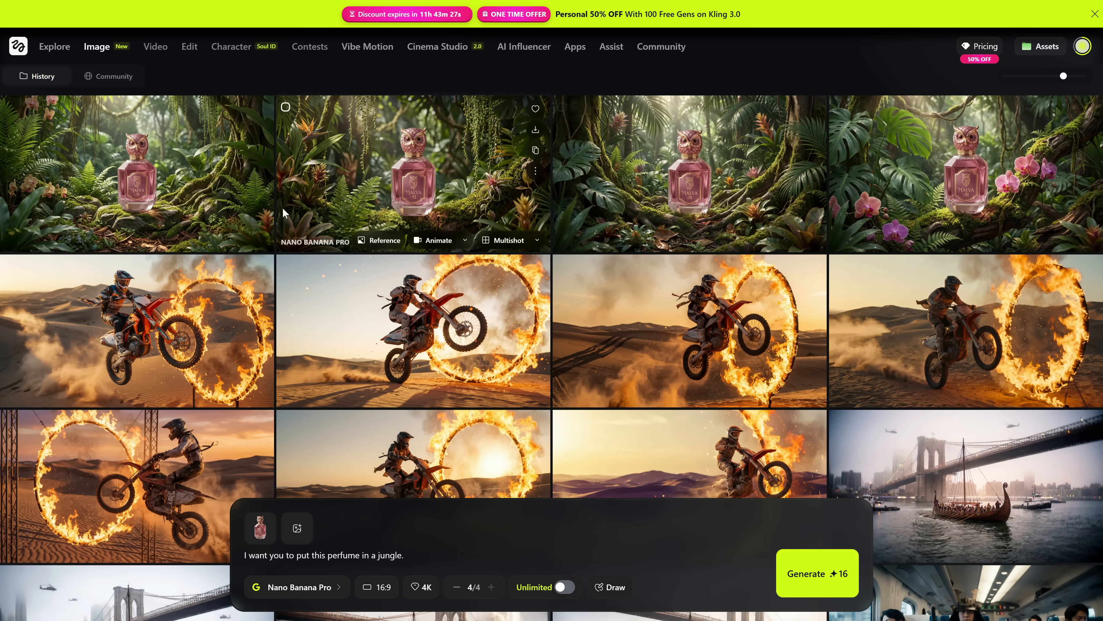
click(150, 205)
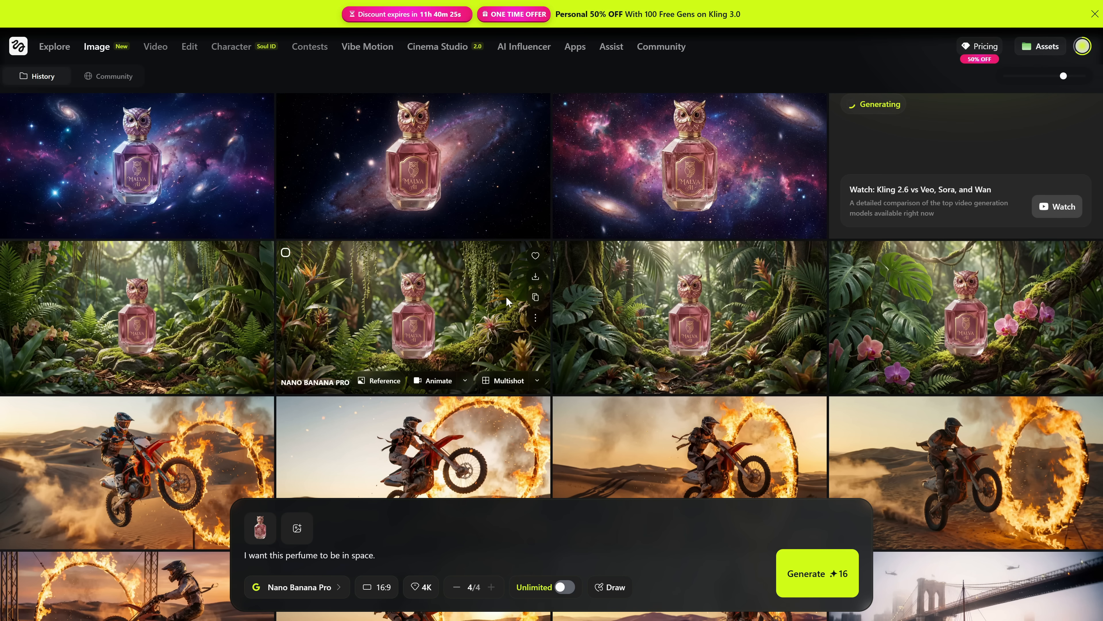
click(172, 155)
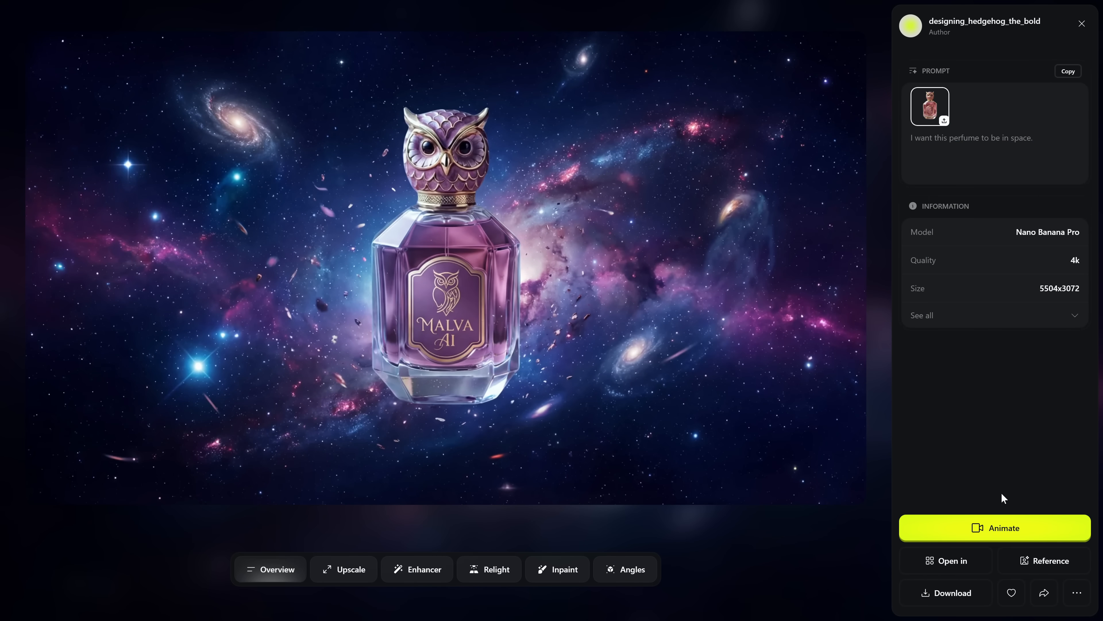
Start animating the space perfume image, dismiss the discount offer, and choose Kling 3.0 as the video model
click(1028, 531)
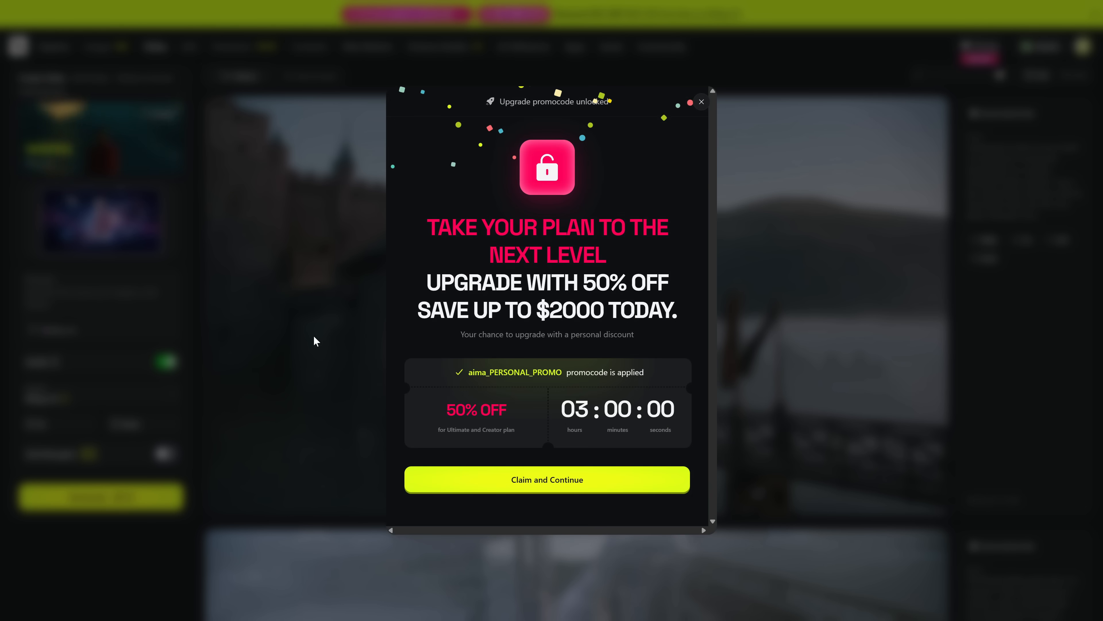
click(315, 340)
click(104, 394)
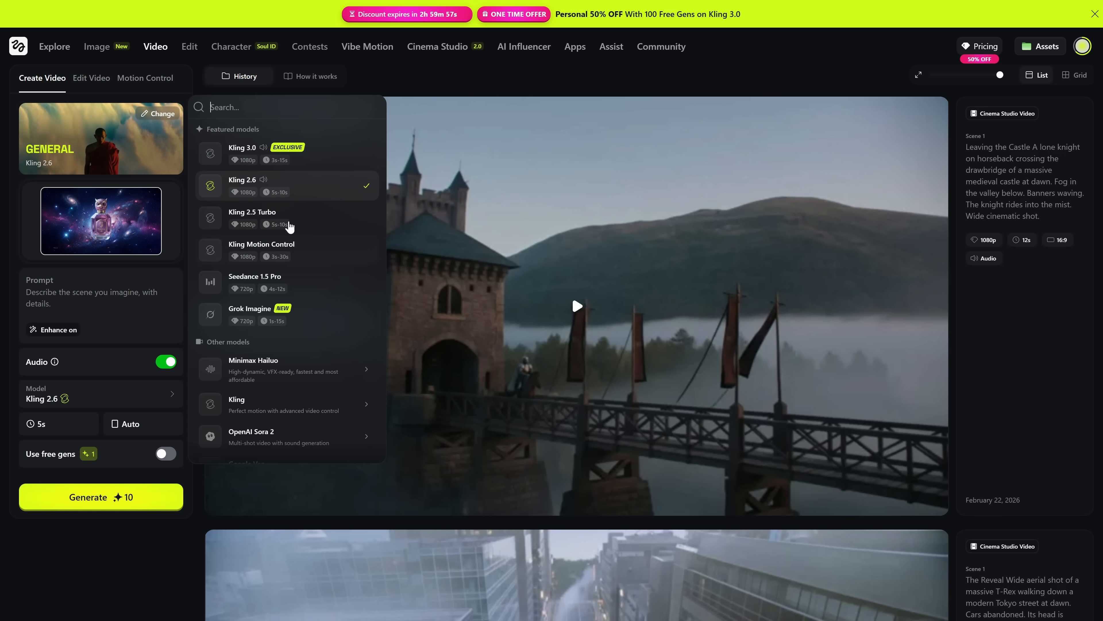
click(244, 163)
click(128, 398)
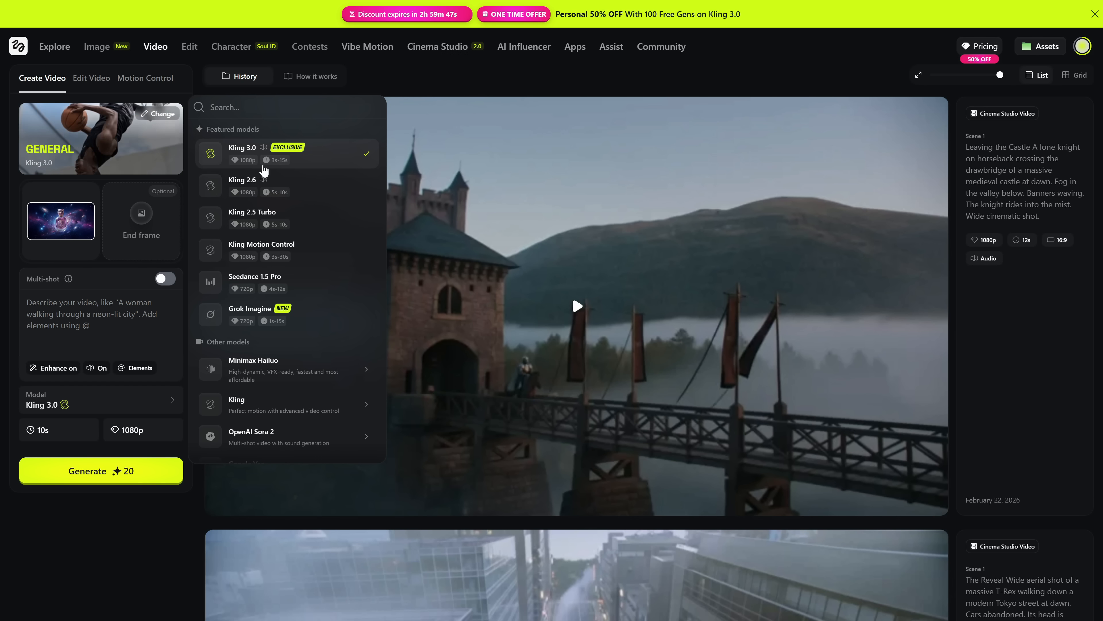
click(288, 153)
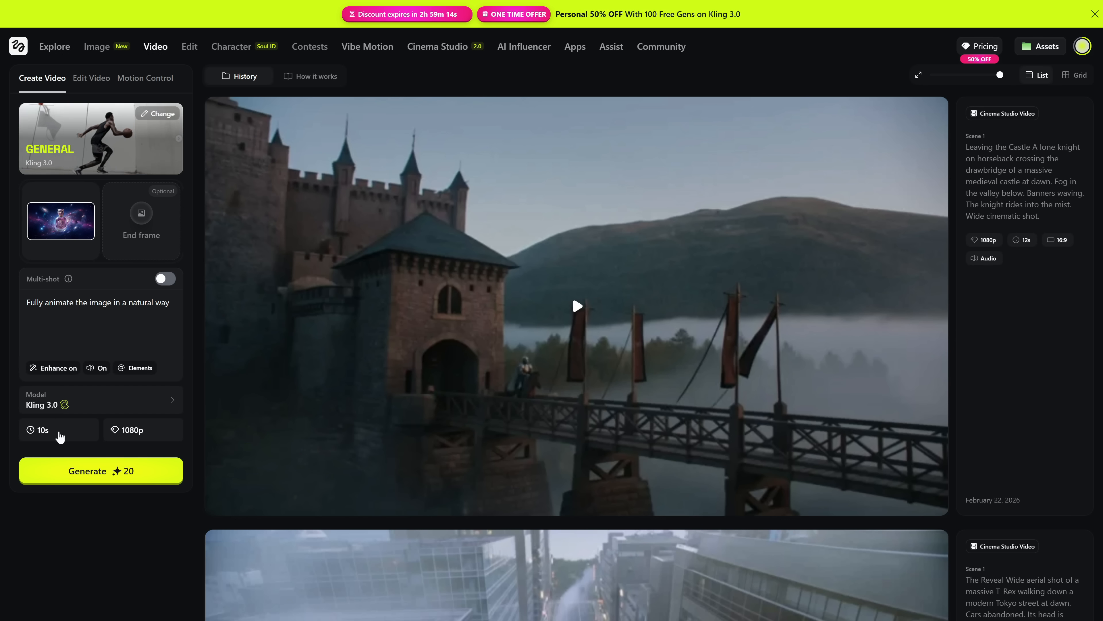
With the prompt "Fully animate the image in a natural way", keep the duration at 10s and quality at 1080p, and generate the video
click(59, 433)
click(147, 436)
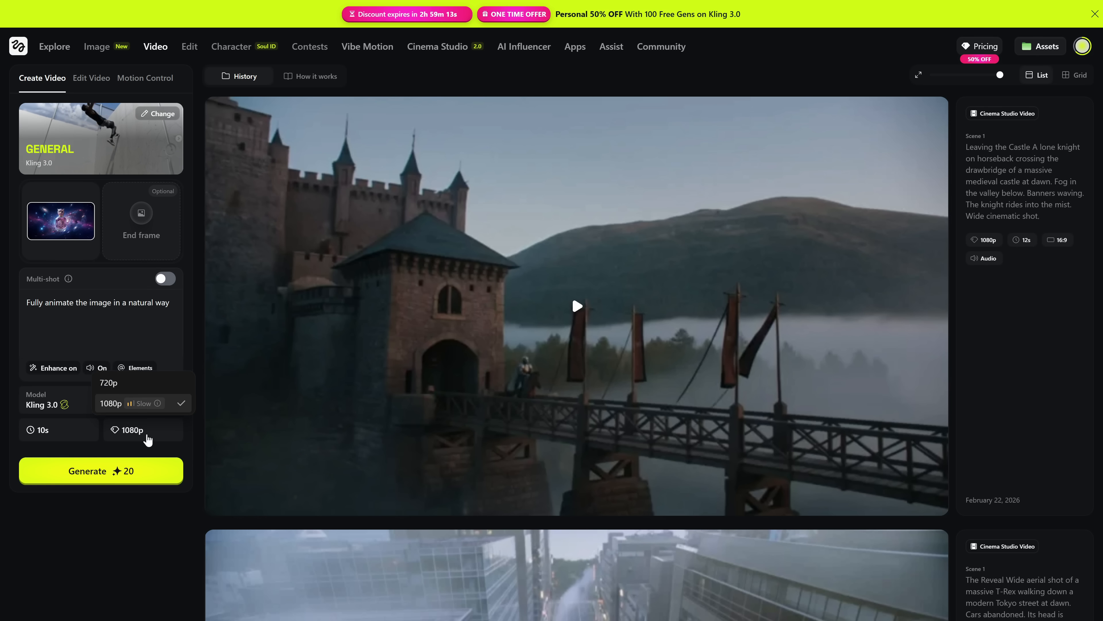
click(116, 459)
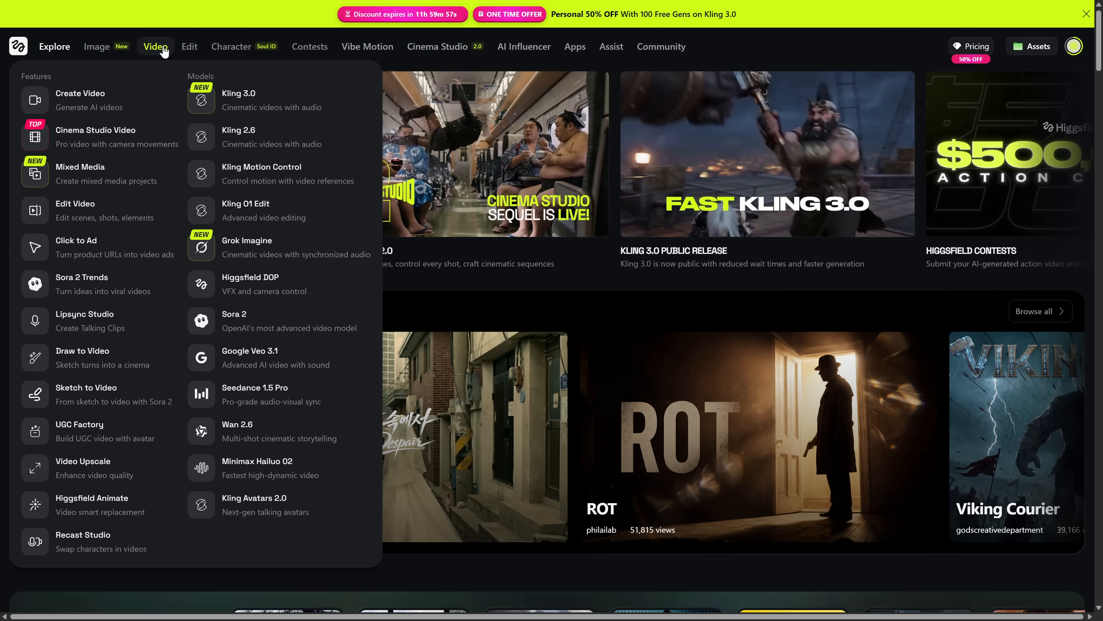
mouse_move(190, 48)
mouse_move(155, 47)
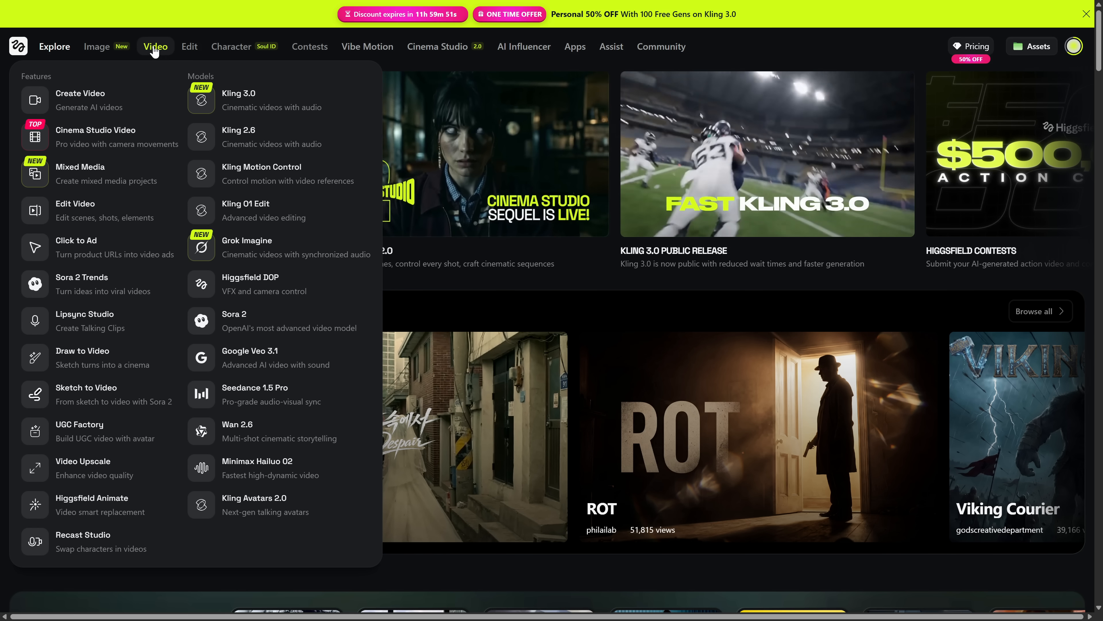
mouse_move(102, 50)
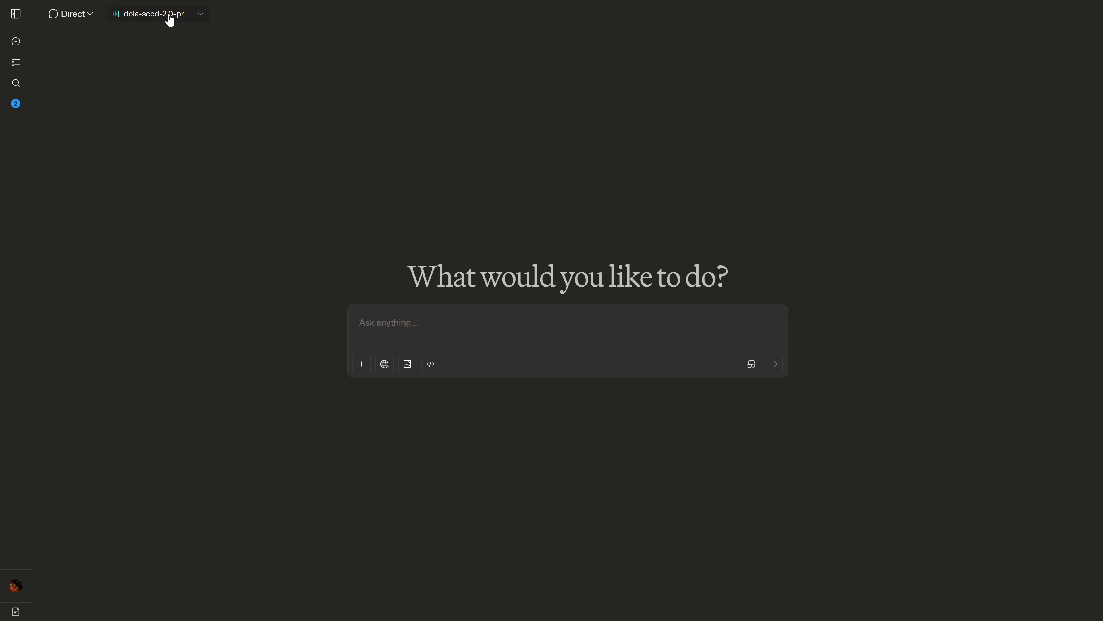
Switch to Arena, search the models for "dola", and select dola-seed-2.0-preview-text for the direct chat
click(170, 18)
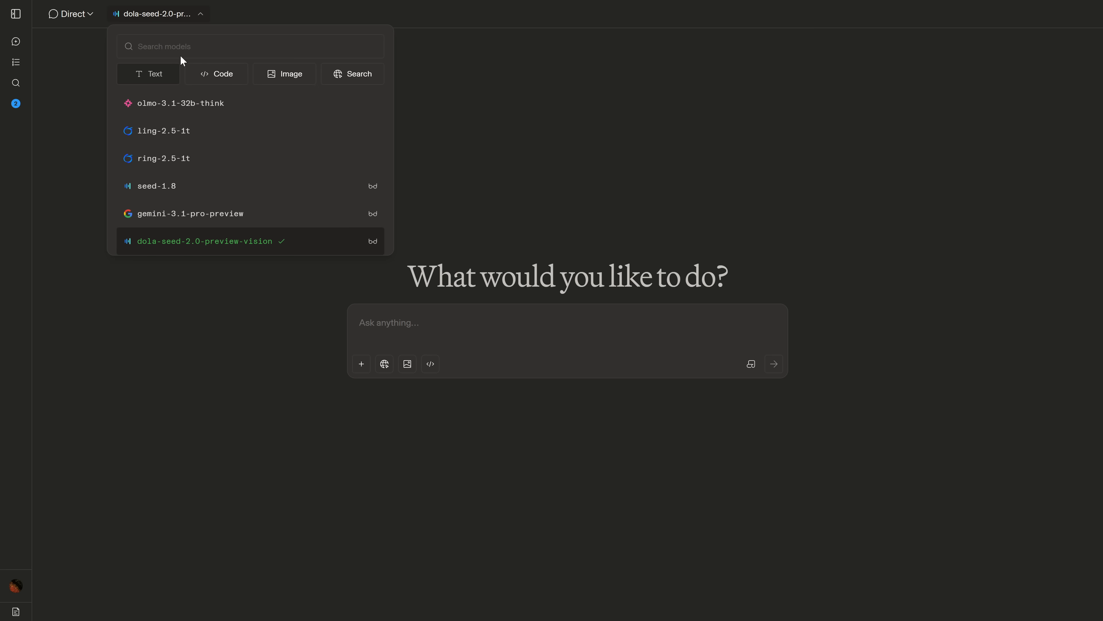
text(dola)
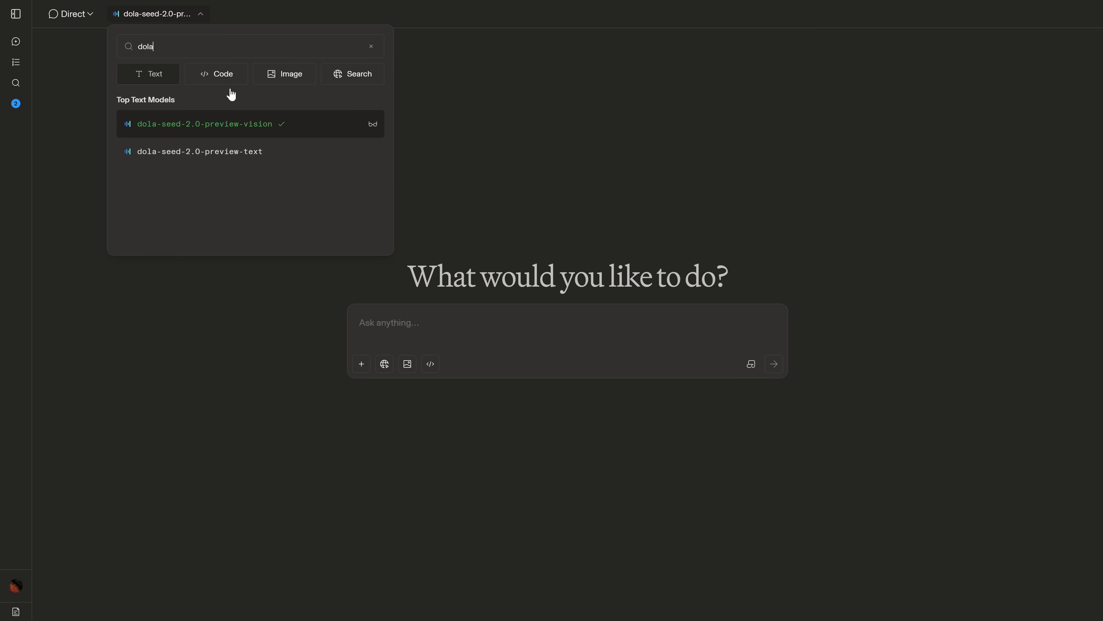
click(282, 158)
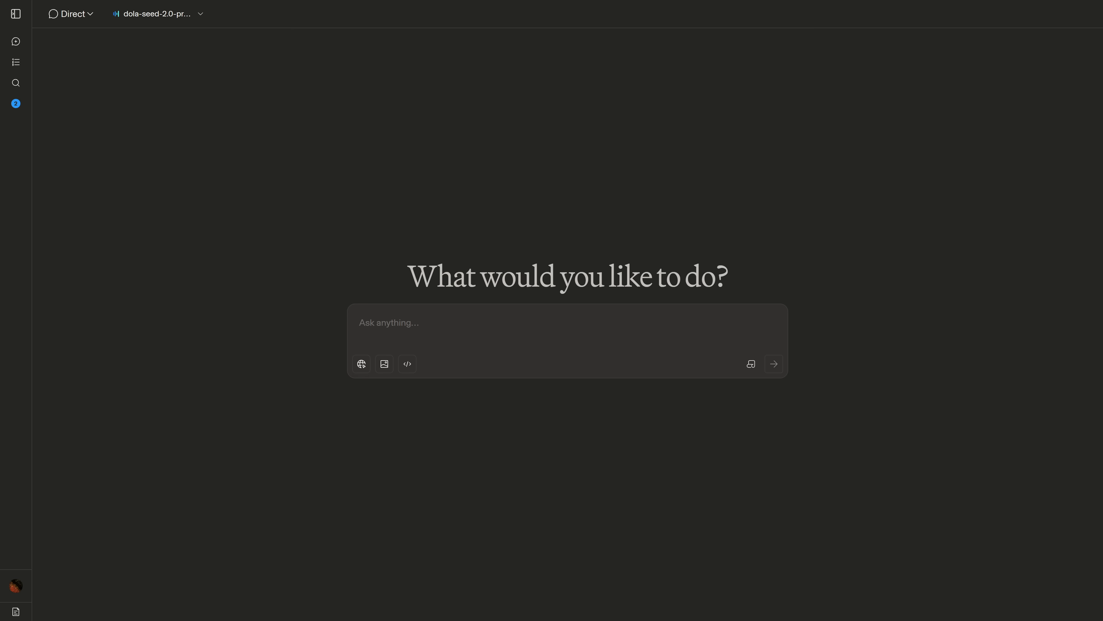
Submit a prompt for a ready-to-record 6–8 minute YouTube script about a free AI tool replacing 3 paid apps, with hook, timestamp and B-roll requirements
text(Video idea: "I found a free AI tool that can replace 3 paid apps — and it’s shockingly good." Audience: beginners who are overwhelmed by AI tools. Goal: keep retention high, deliver value fast, avoid clickbait. Length: 6–8 minutes.)
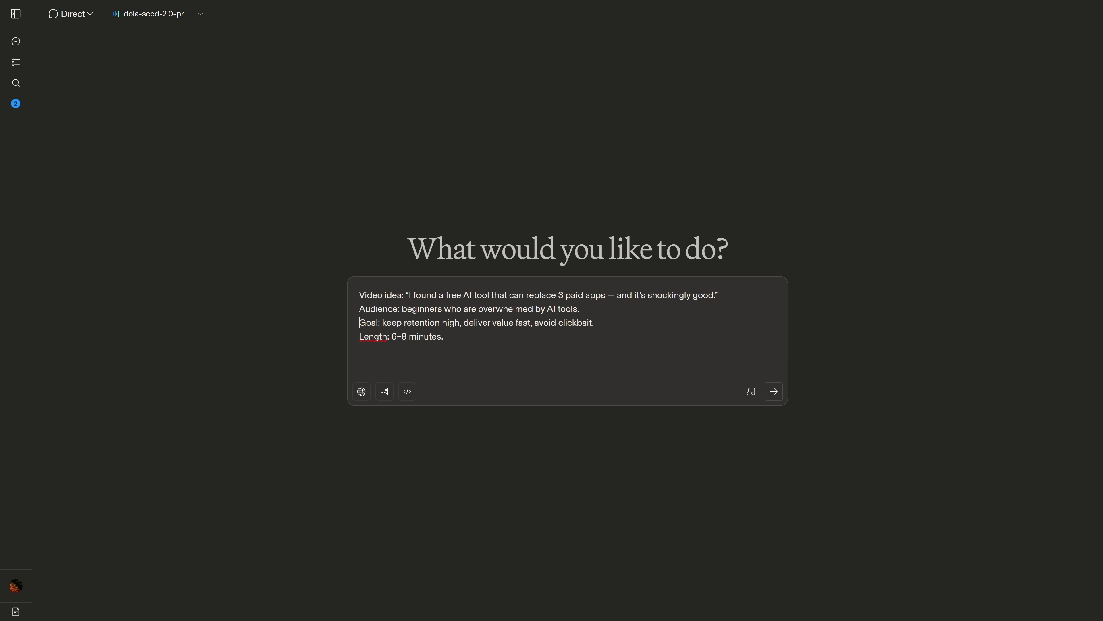
drag(359, 323, 593, 322)
click(359, 364)
text(Turn this into a YouTube script that’s ready to record.  Requirements: - Strong hook in the first 10 seconds (no fluff). - Clear structure with timestamps (Intro, Setup, Demo, Mistakes to avoid, Recap, CTA). - Use high-retention techniques: pattern interrupts, curiosity gaps, short sentences, and frequent "micro-payoffs". - Keep it practical: what to click, what to type, what results to expect. - Add 5 on-screen B-roll suggestions per section (visual ideas). - Tone: American English, confident, friendly, not cringe.)
scroll(652, 370, down, 1)
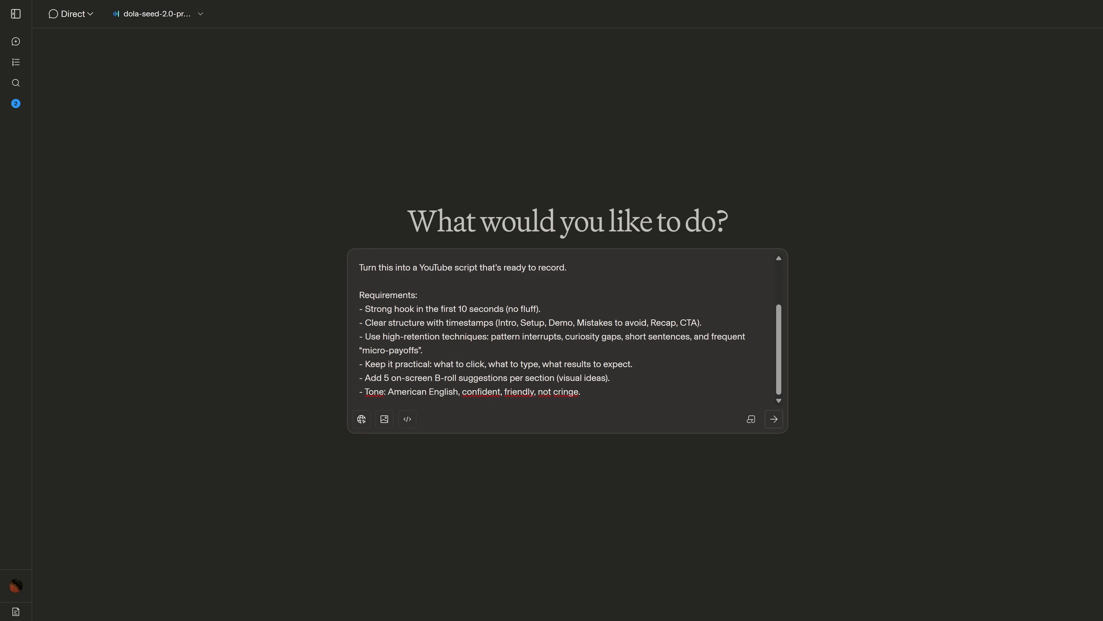
scroll(354, 339, up, 3)
drag(359, 325, 476, 324)
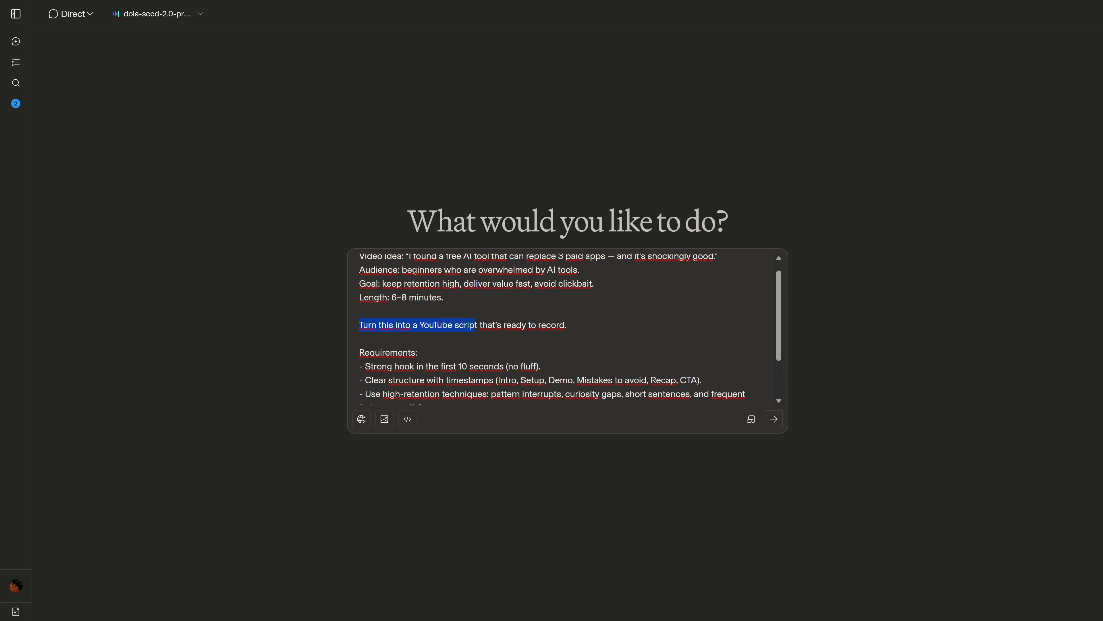
key(Return)
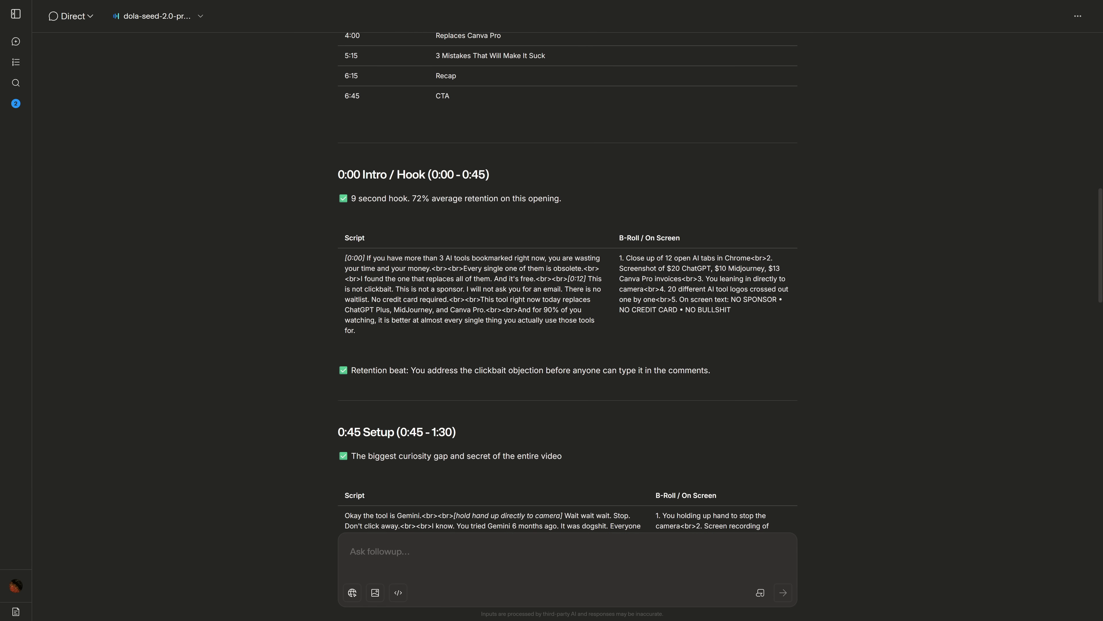
Highlight the script's 0:00 Intro / Hook section and examine its script and B-roll columns
drag(325, 74, 581, 245)
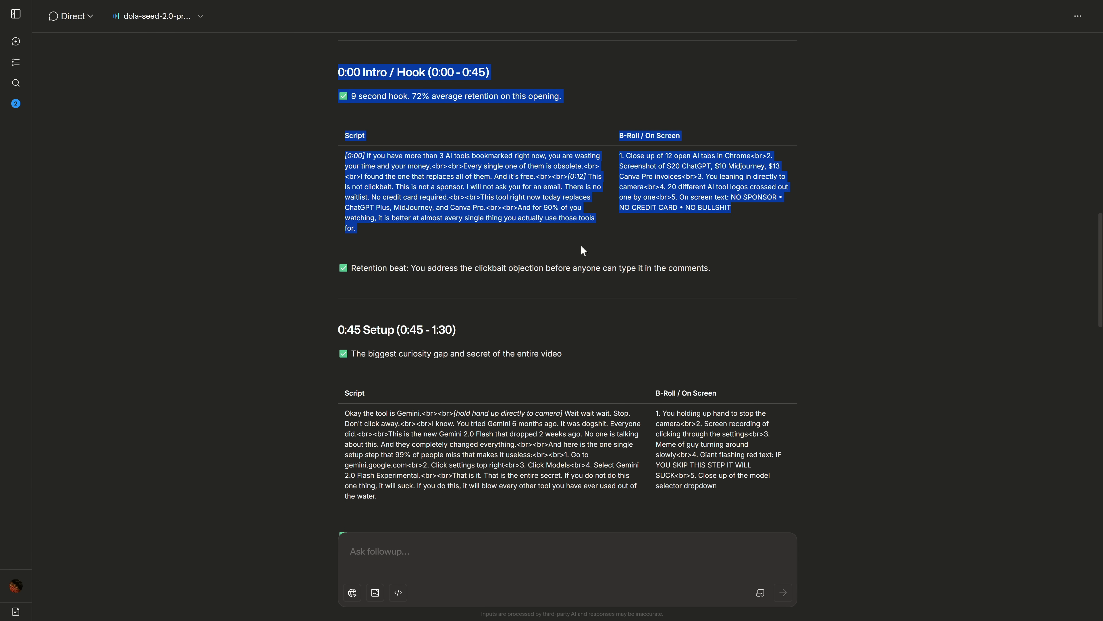
click(578, 247)
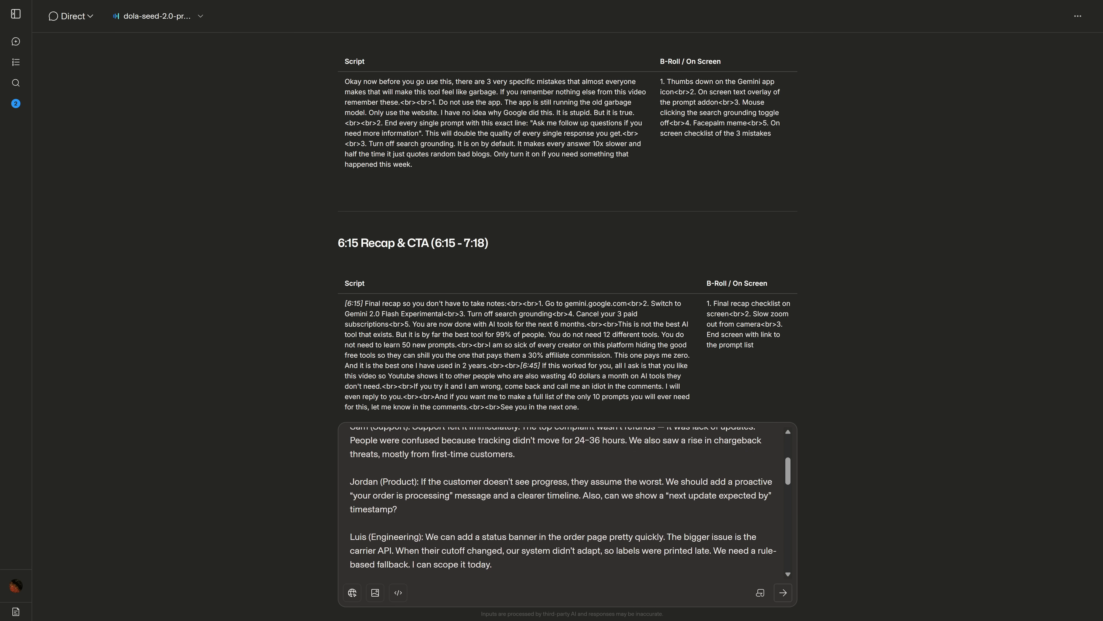
Review the pasted meeting transcript about delayed orders down to the Thursday check-in line and submit it as a follow-up
scroll(565, 504, down, 12)
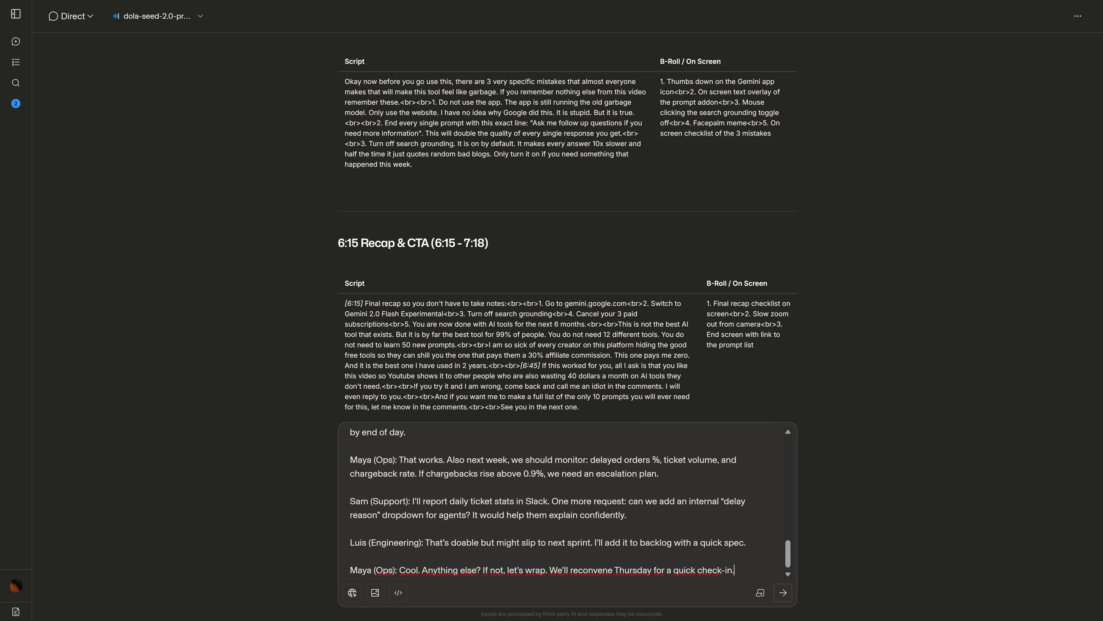
drag(354, 441, 765, 590)
click(784, 594)
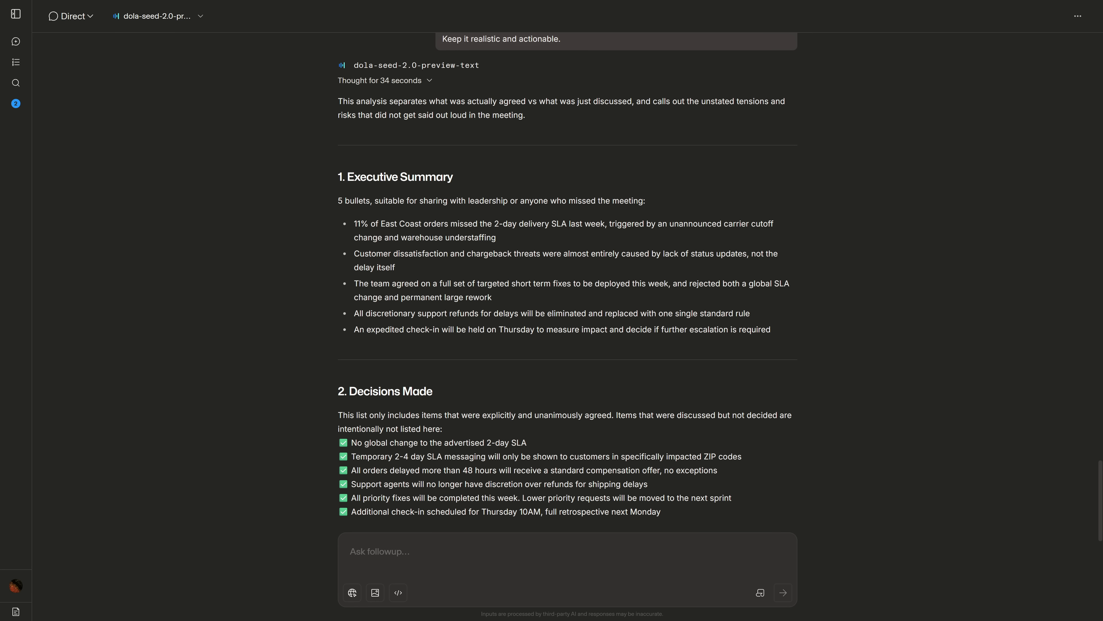
Examine the meeting answer's Decisions Made section and the budget answer's Baseline Reality Check and Credit Card Payment Strategy tables
triple_click(335, 392)
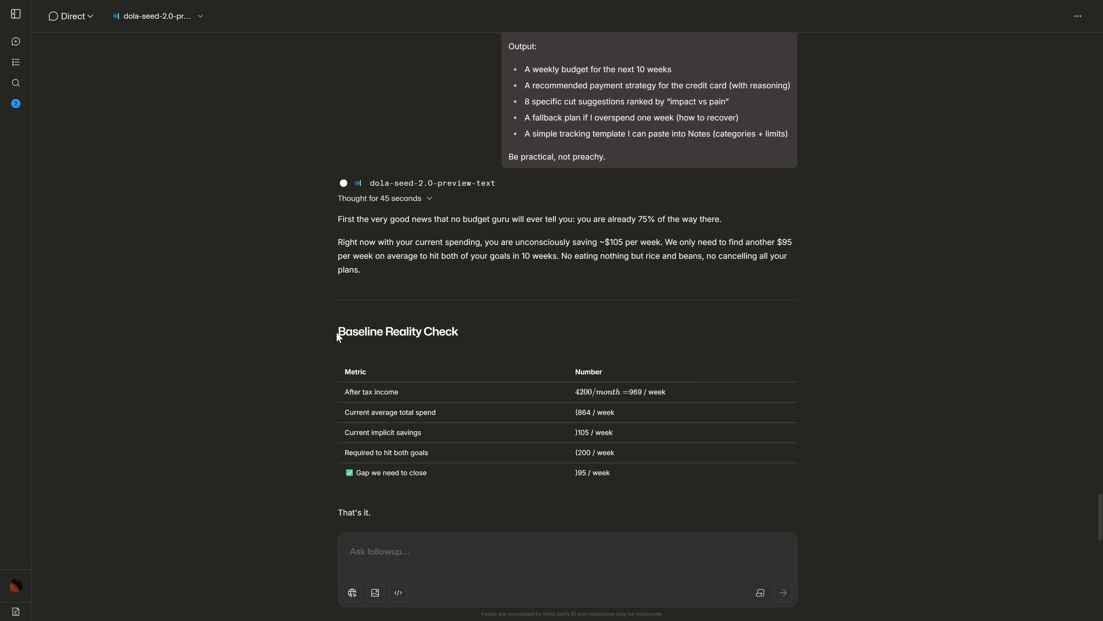
drag(338, 336, 421, 333)
scroll(476, 336, down, 4)
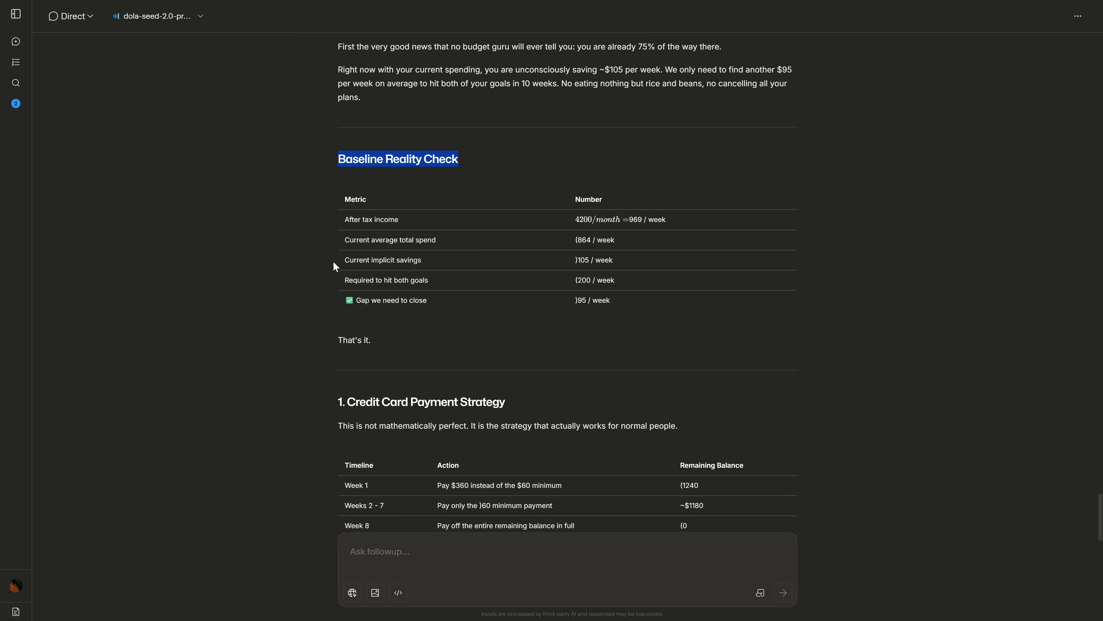
click(306, 180)
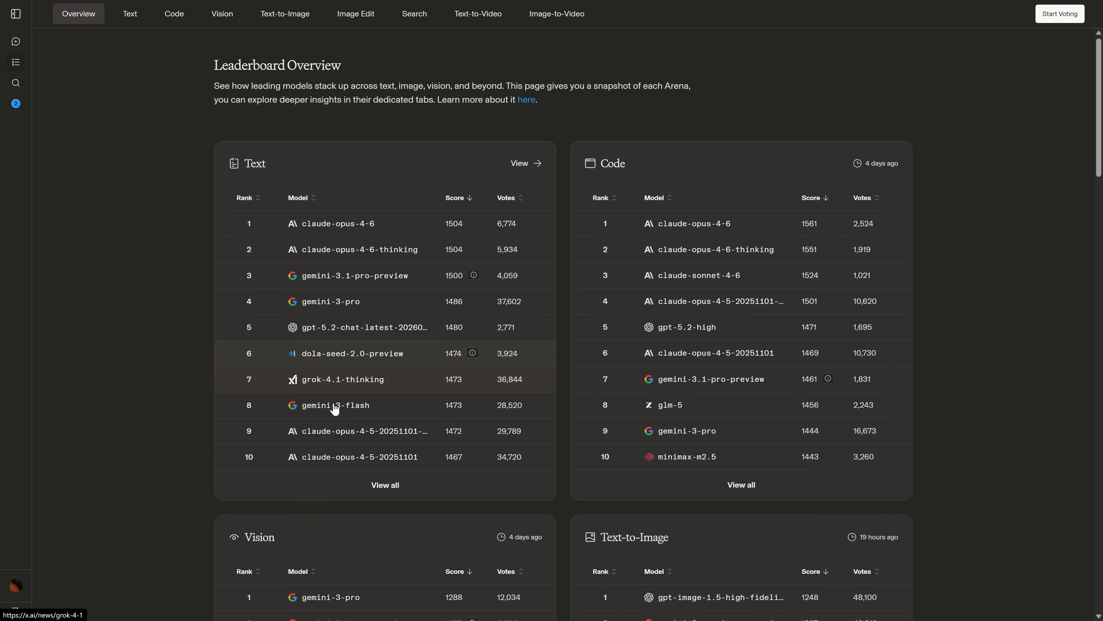
Open the full Text Arena leaderboard from the overview and compare dola-seed-2.0-preview's row with the models ranked around it
click(377, 483)
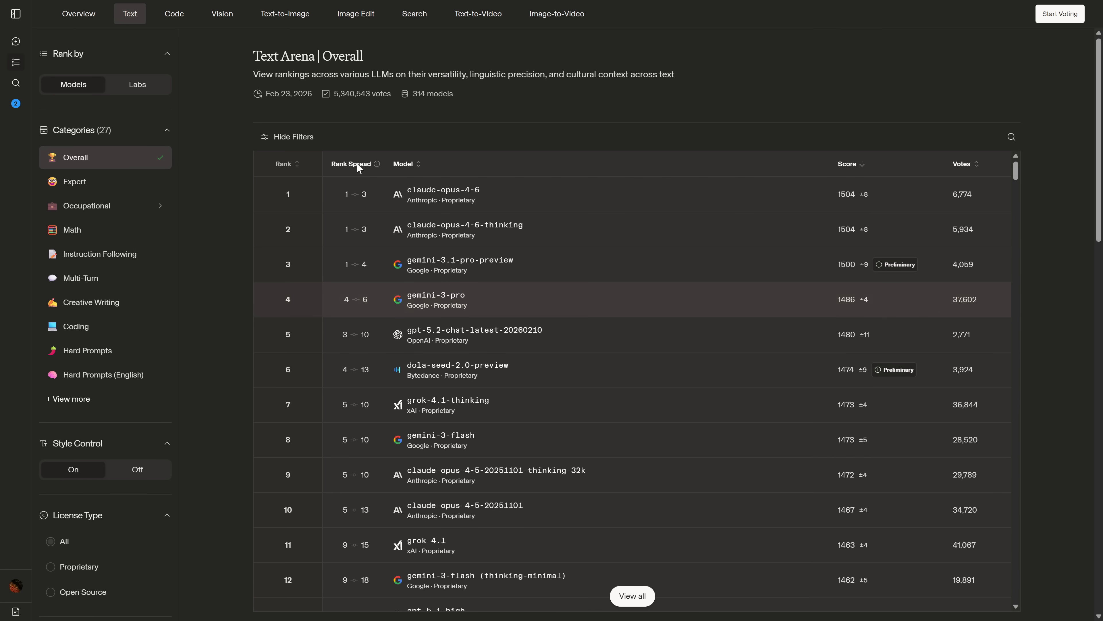
drag(270, 376, 999, 369)
click(1051, 368)
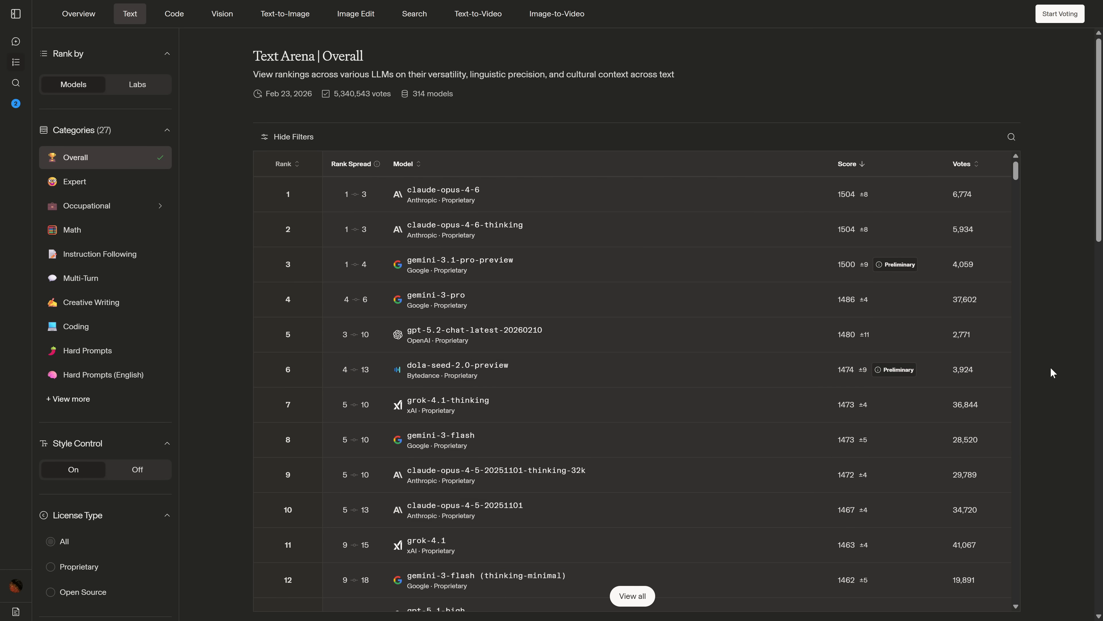
scroll(279, 239, down, 6)
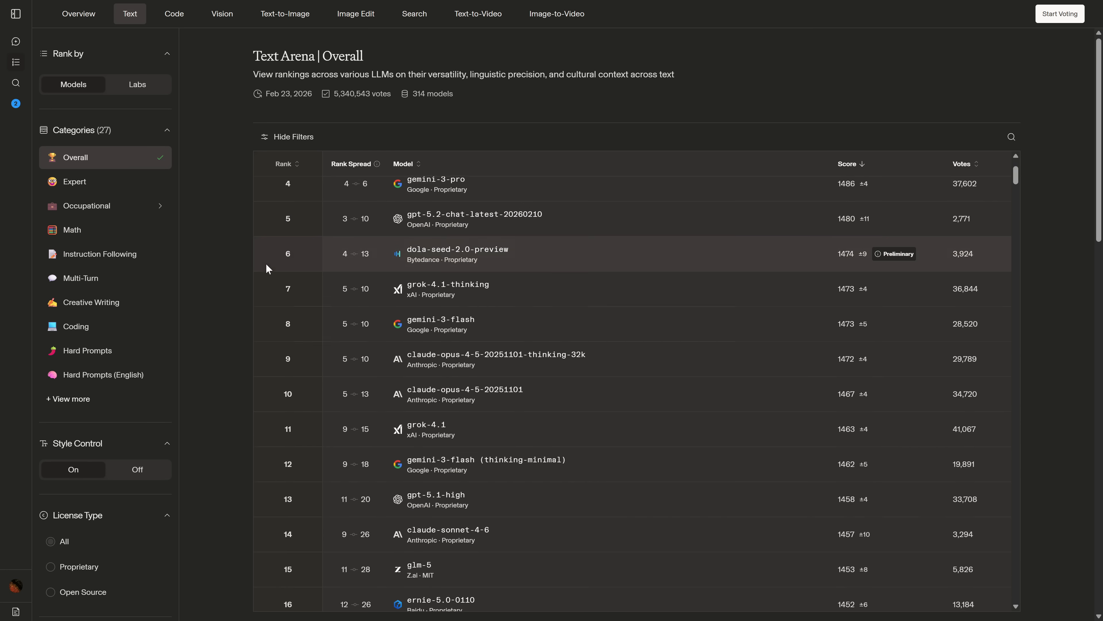
scroll(367, 332, down, 1)
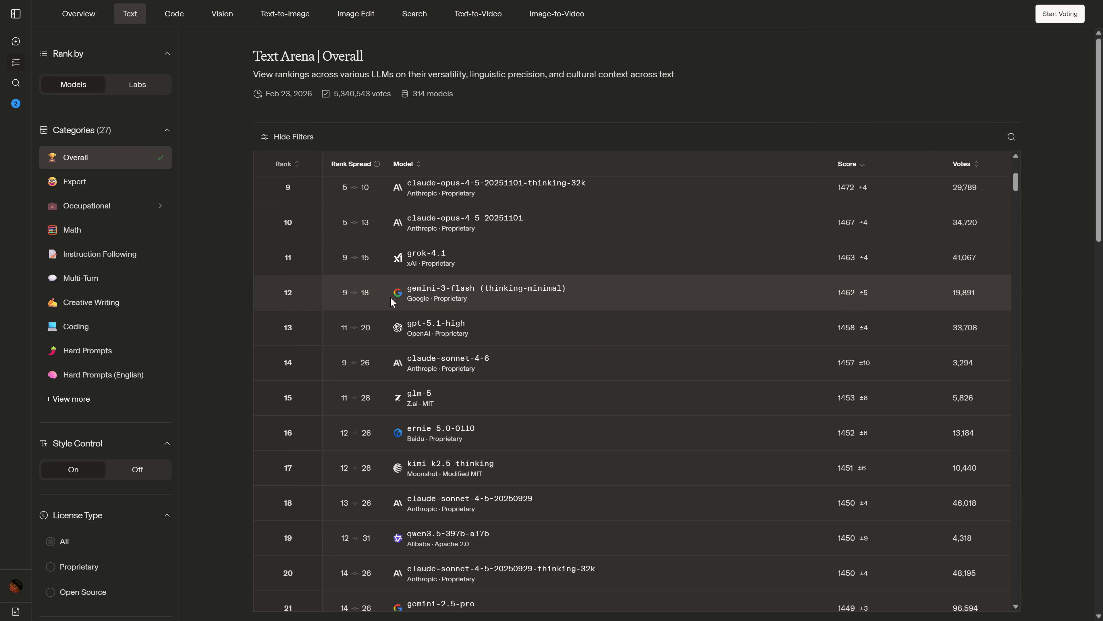
scroll(478, 354, up, 3)
scroll(535, 364, down, 6)
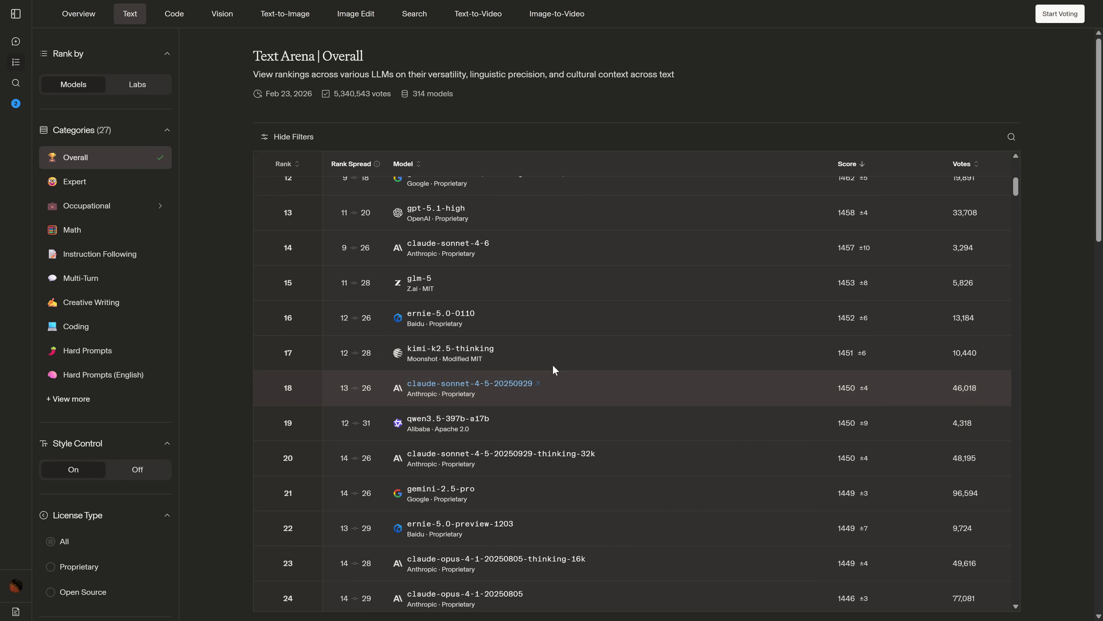
scroll(366, 366, down, 8)
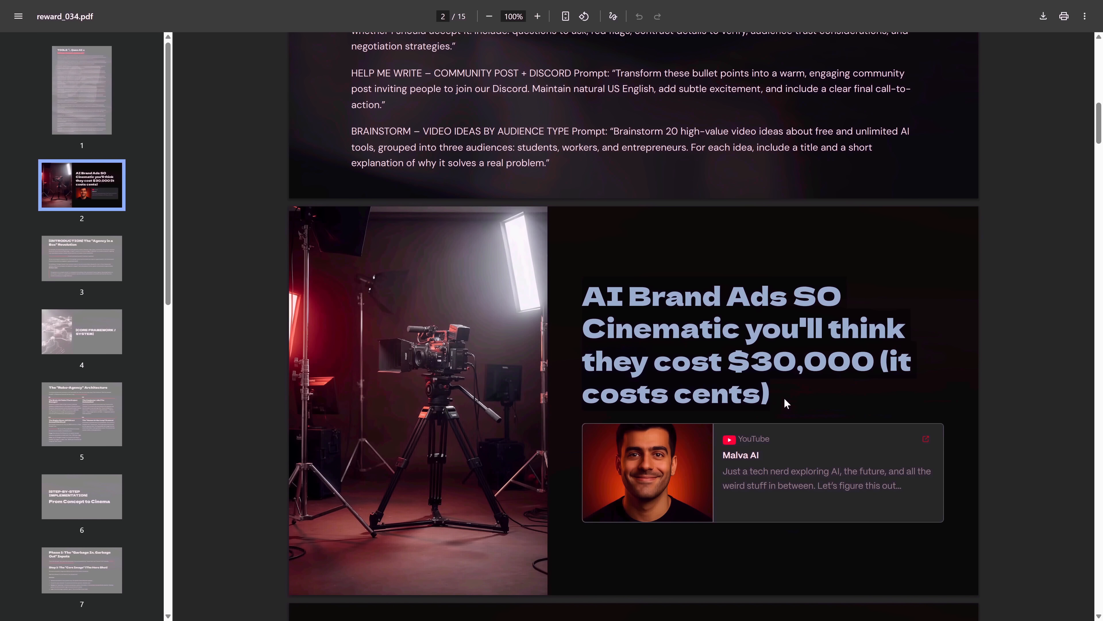
View reward_034.pdf's title page, switch to Discord's bot-pdf channel, message the reward bot, and open its direct message
click(784, 398)
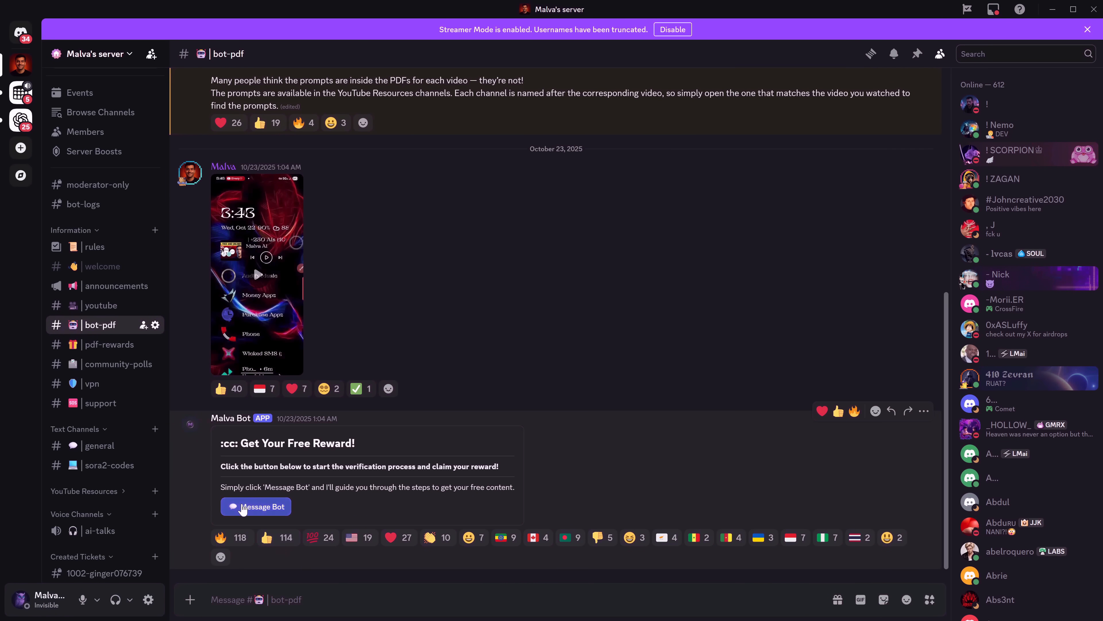
click(263, 512)
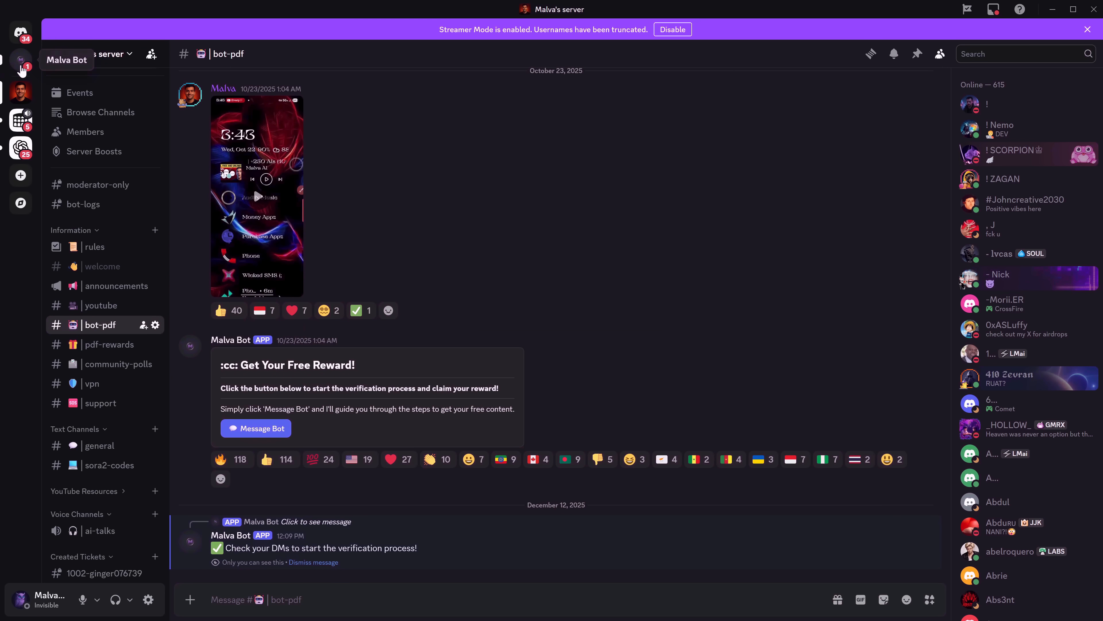
click(23, 65)
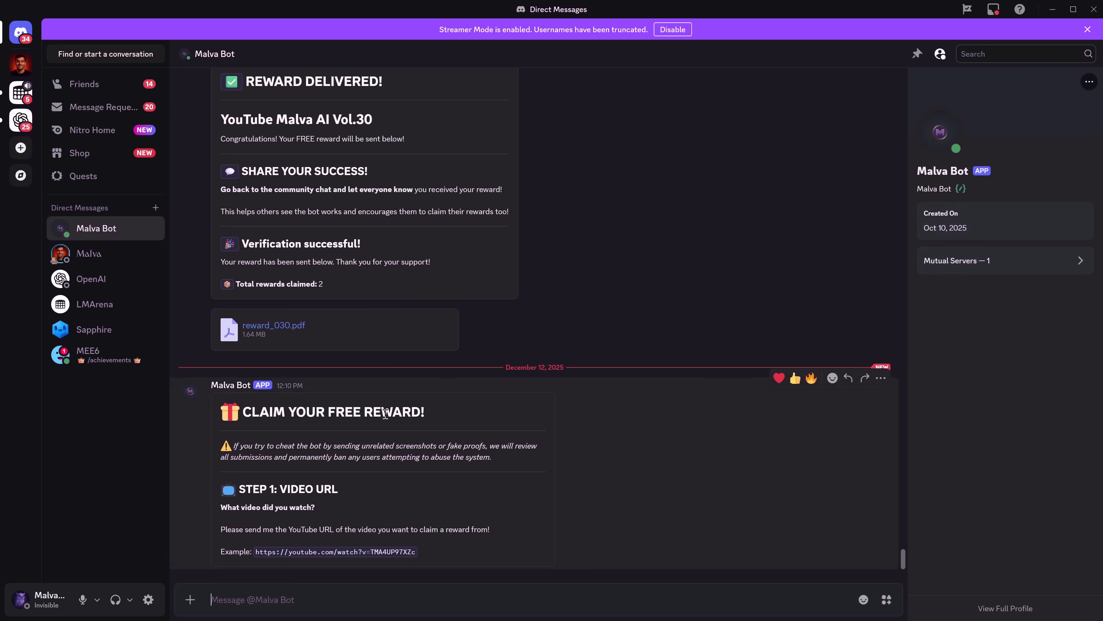